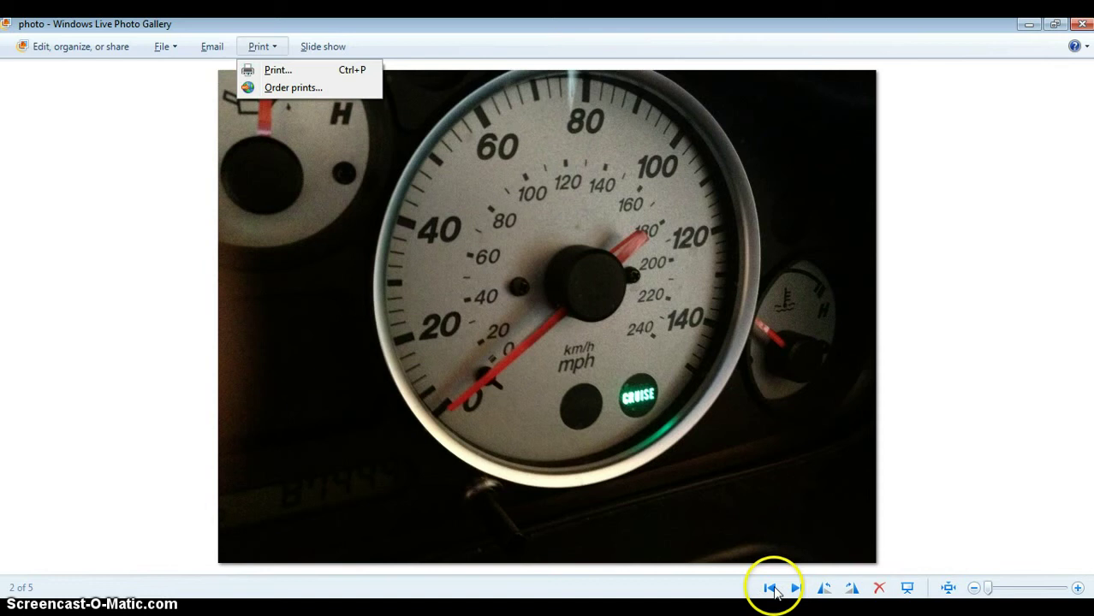
- Go back to image_3, the wiring harness connector photo (1 of 5)
click(771, 588)
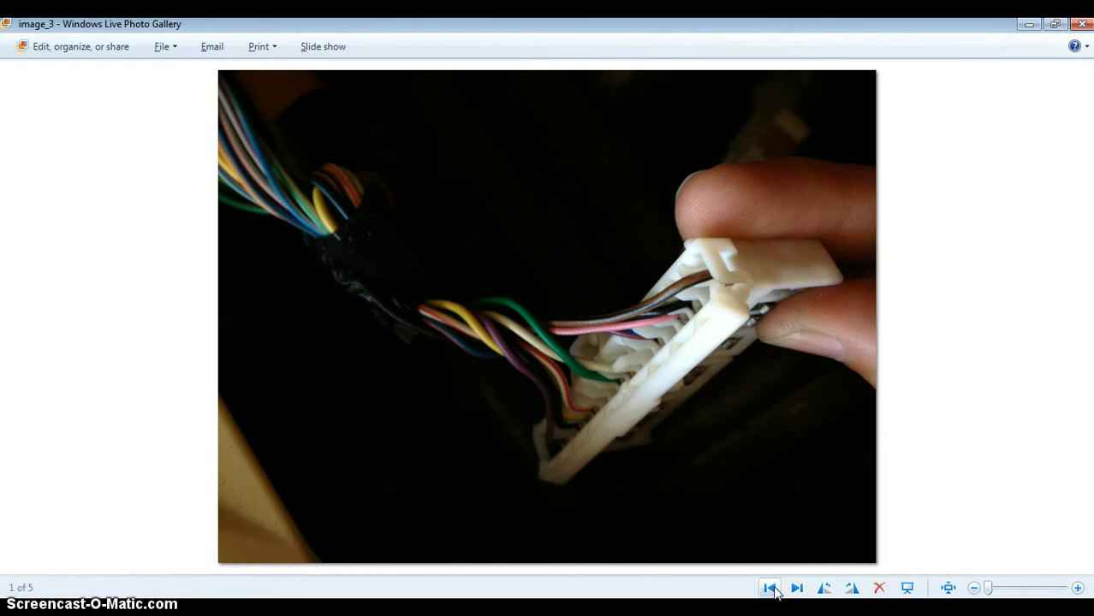
- Browse back and forth through the five photos, ending on the speedometer photo with the CRUISE light
click(795, 590)
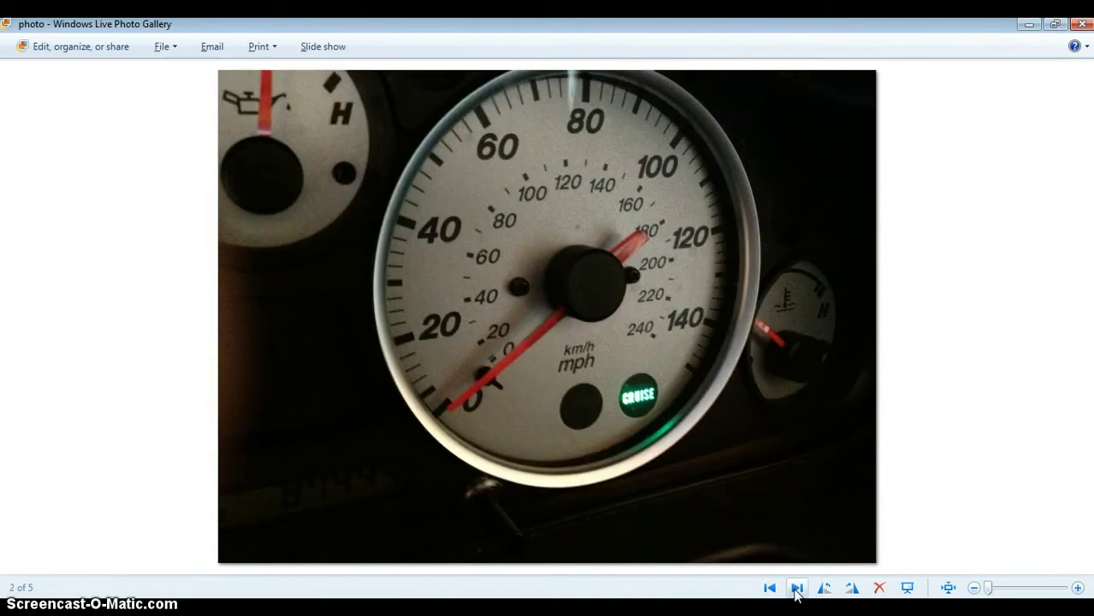
click(772, 590)
click(768, 590)
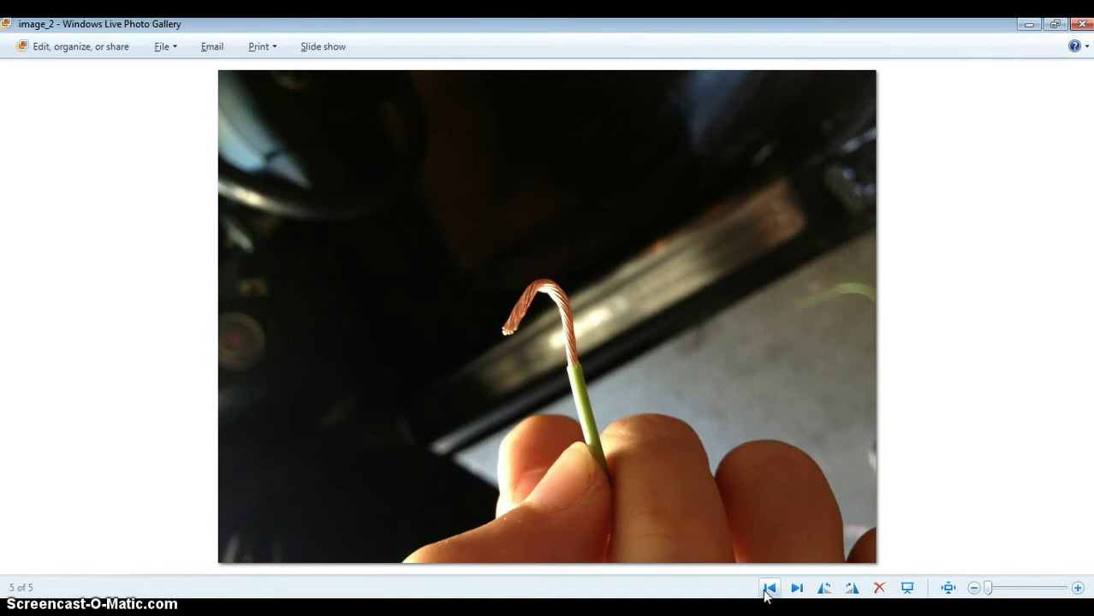
click(768, 588)
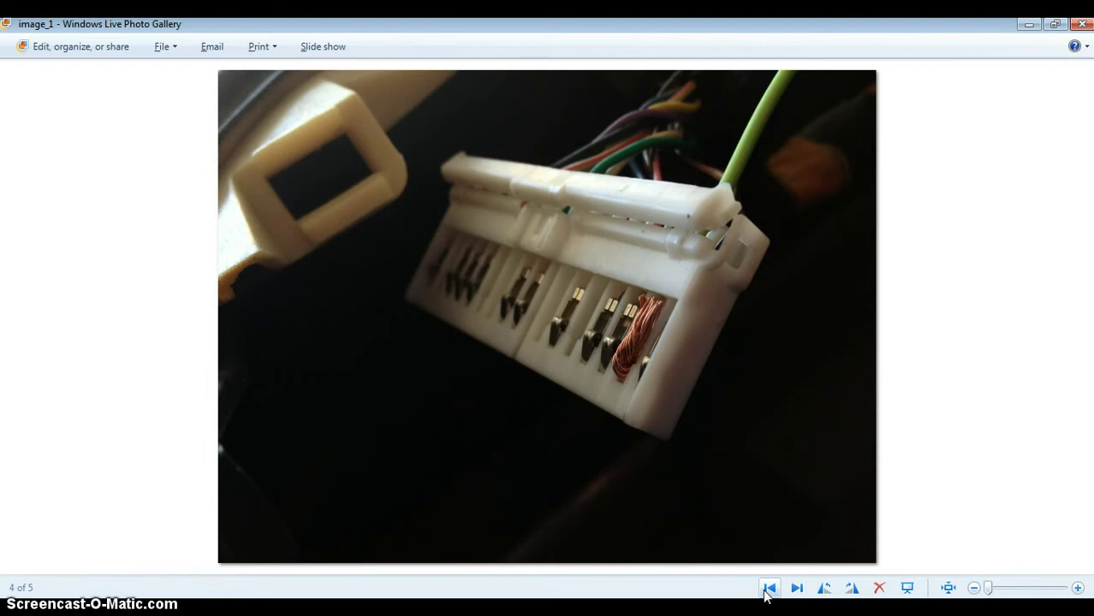
click(769, 588)
click(796, 588)
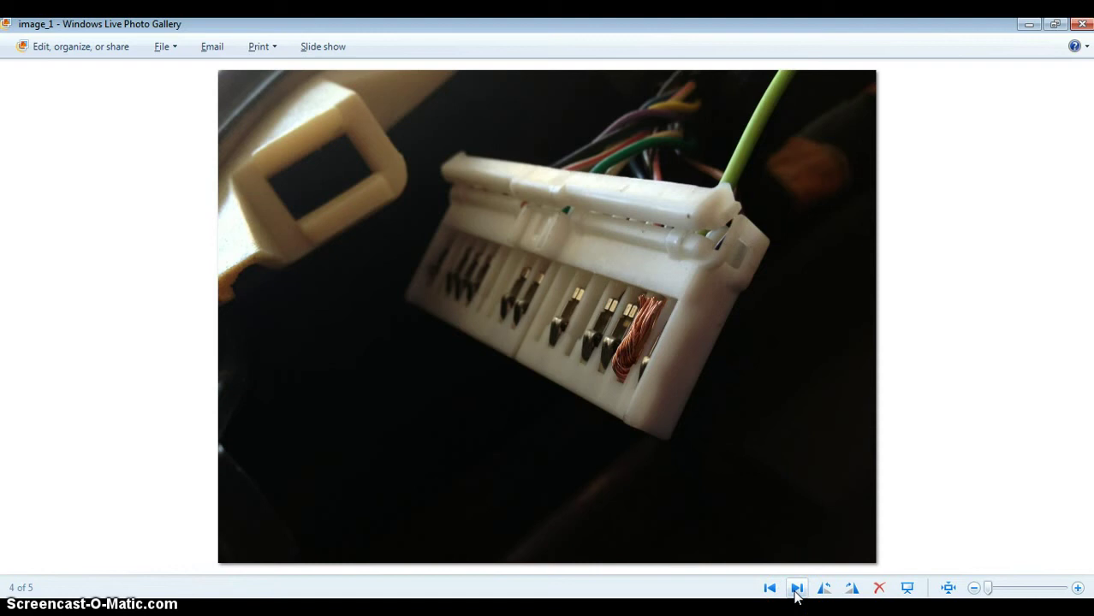
click(795, 590)
click(771, 590)
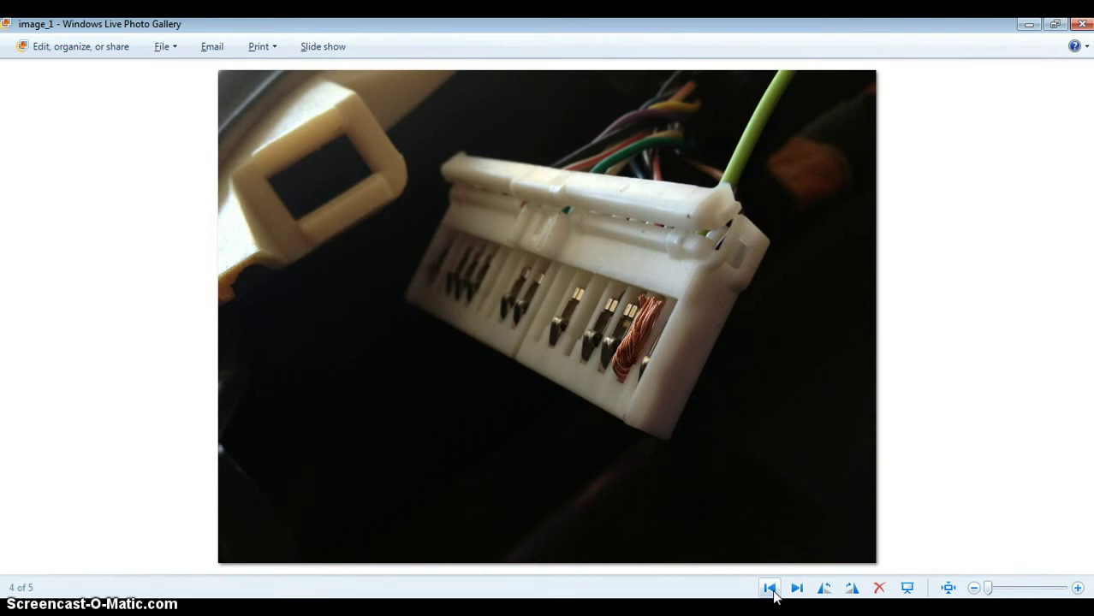
click(770, 589)
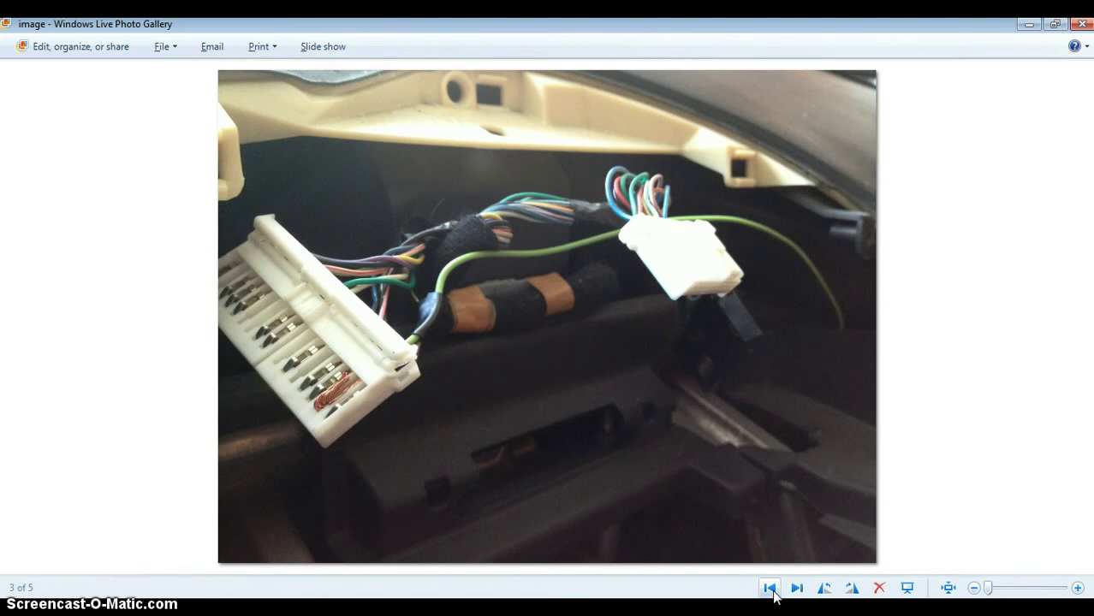
click(795, 590)
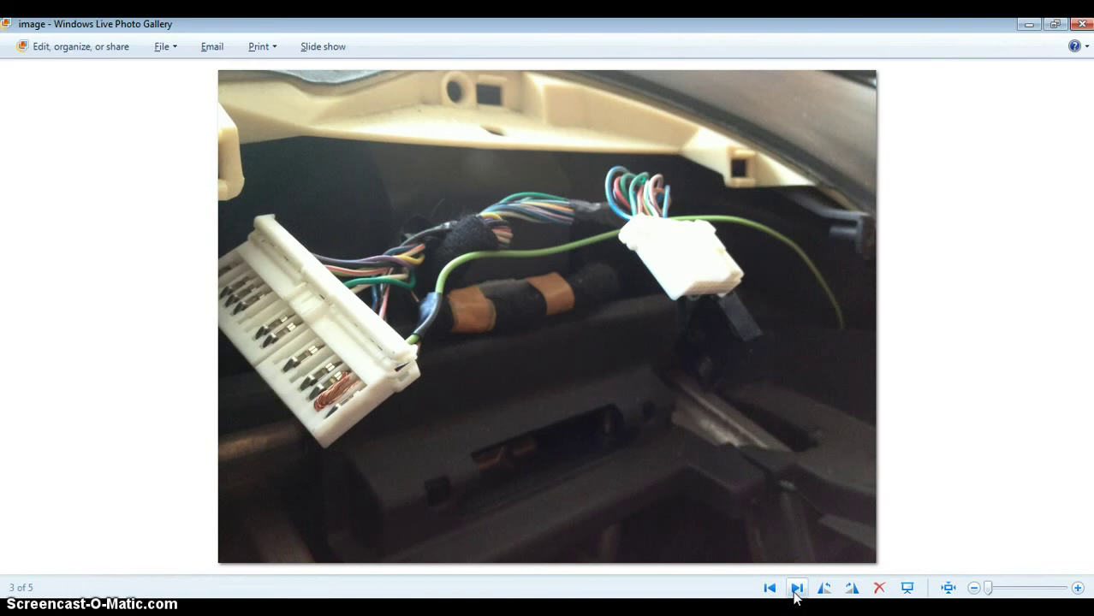
click(771, 588)
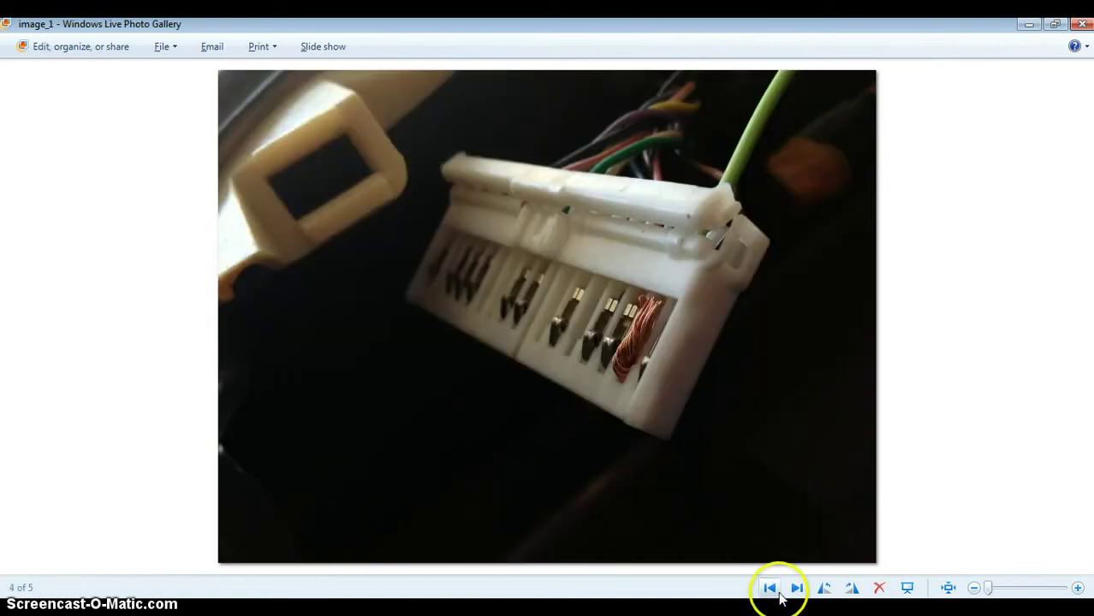
click(771, 589)
click(805, 549)
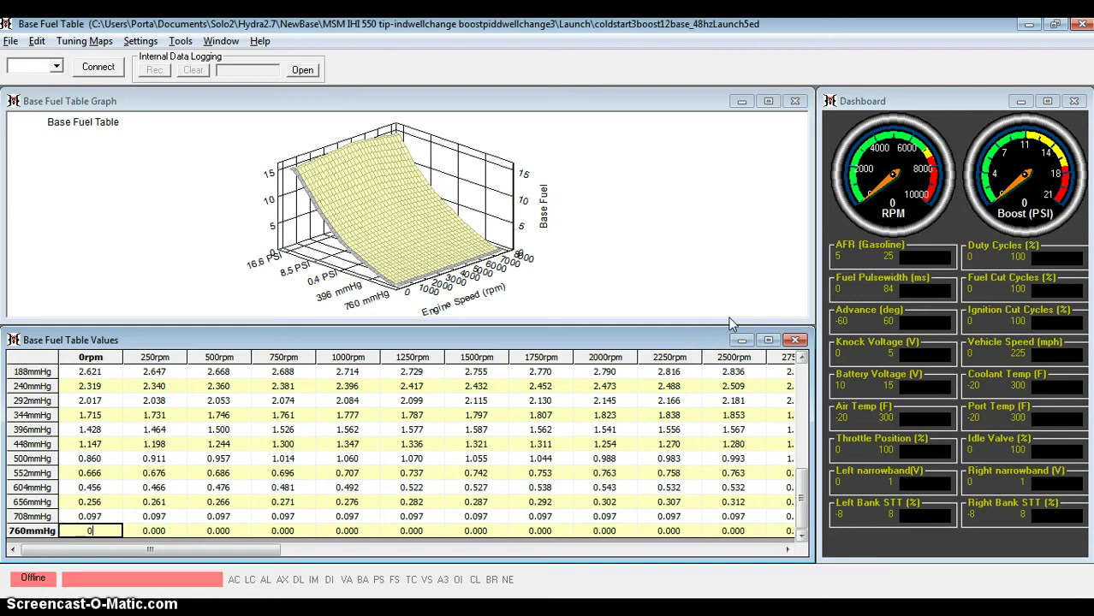
- Bring up the Hydra window showing the Base Fuel Table graph and values
click(606, 265)
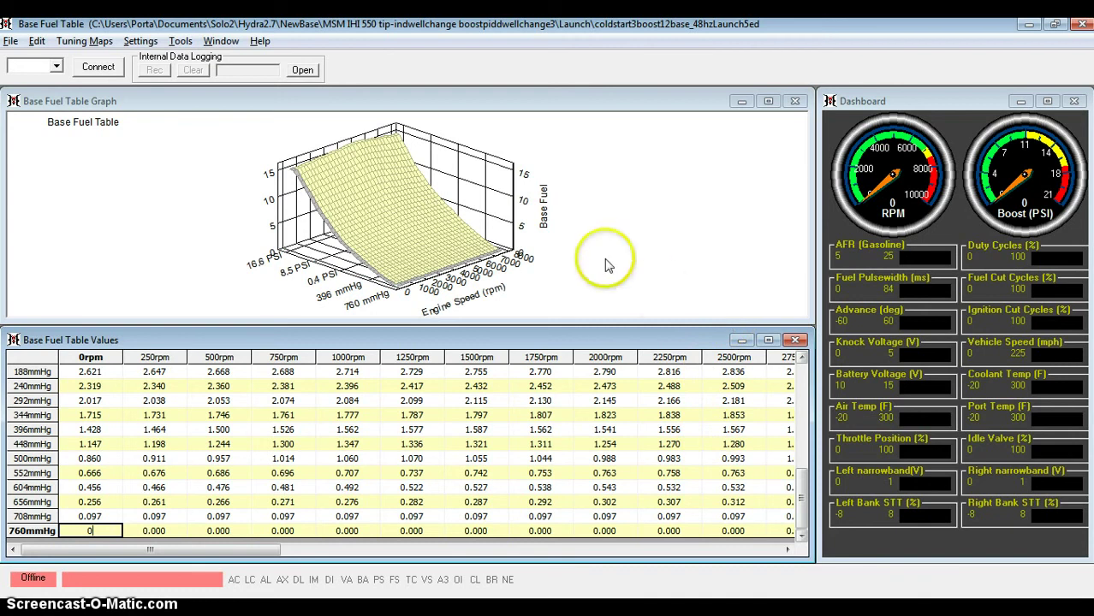
- Open the Output Configuration window from the Settings menu
click(151, 44)
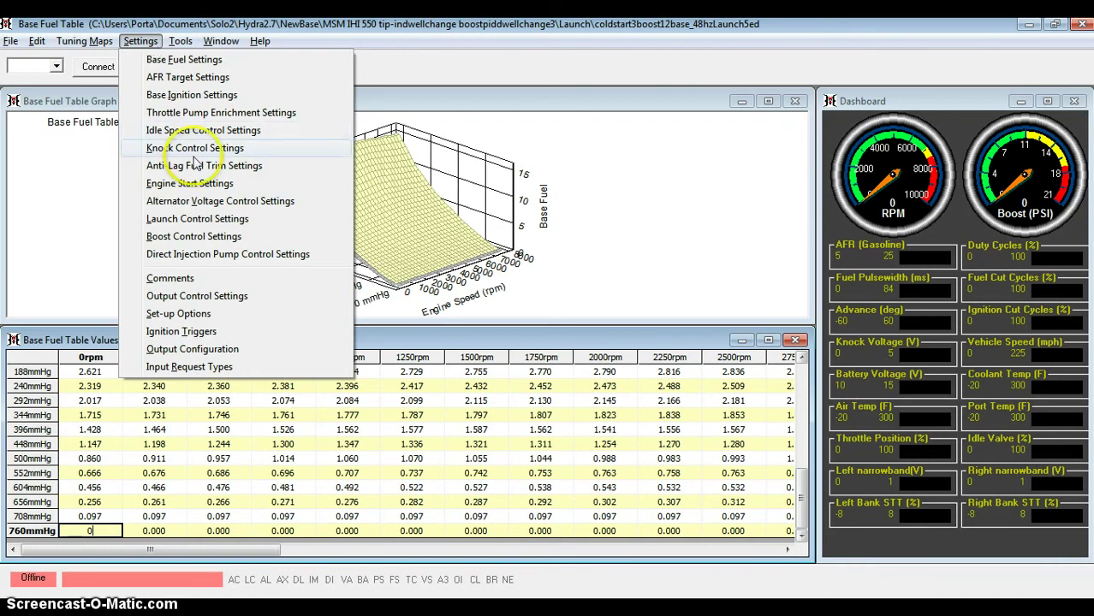
click(209, 352)
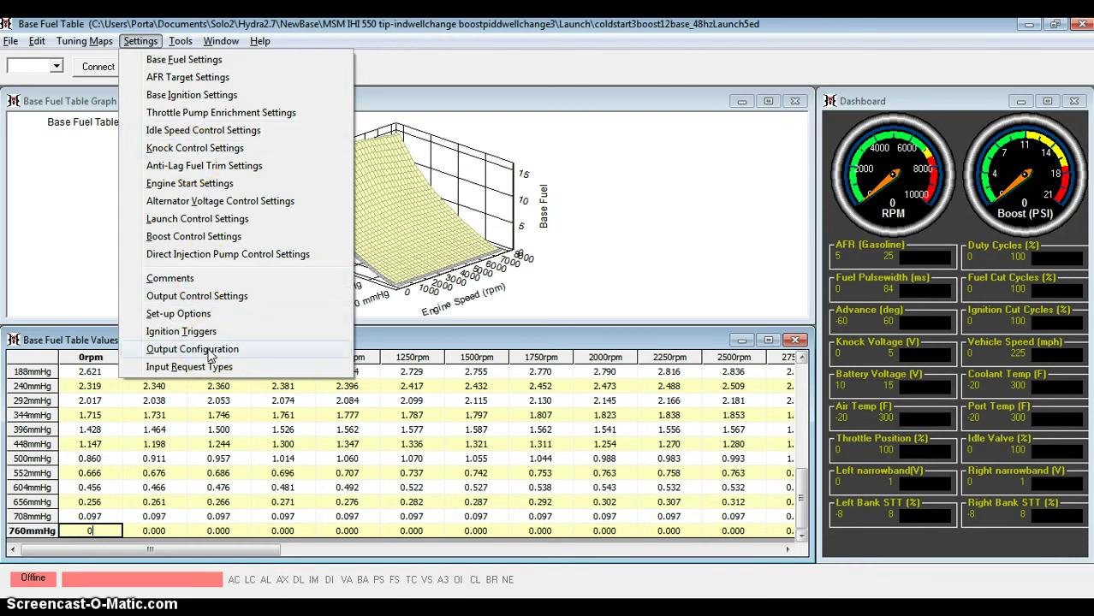
click(211, 355)
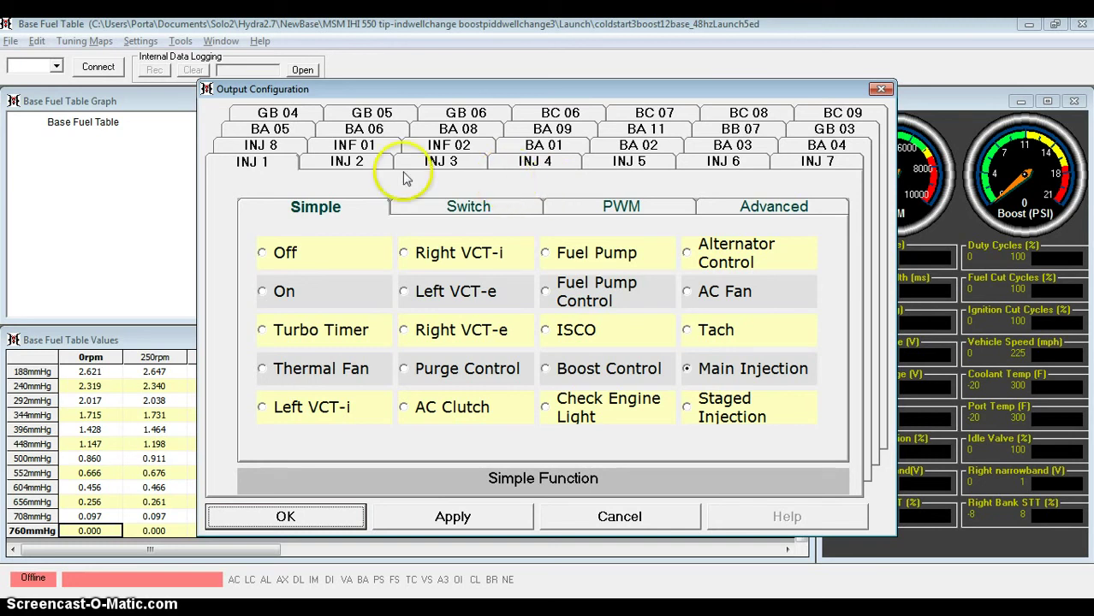
- Step through outputs INJ 2 to INJ 7: INJ 5 AC Clutch, INJ 6 Tach, INJ 7 Off
click(353, 162)
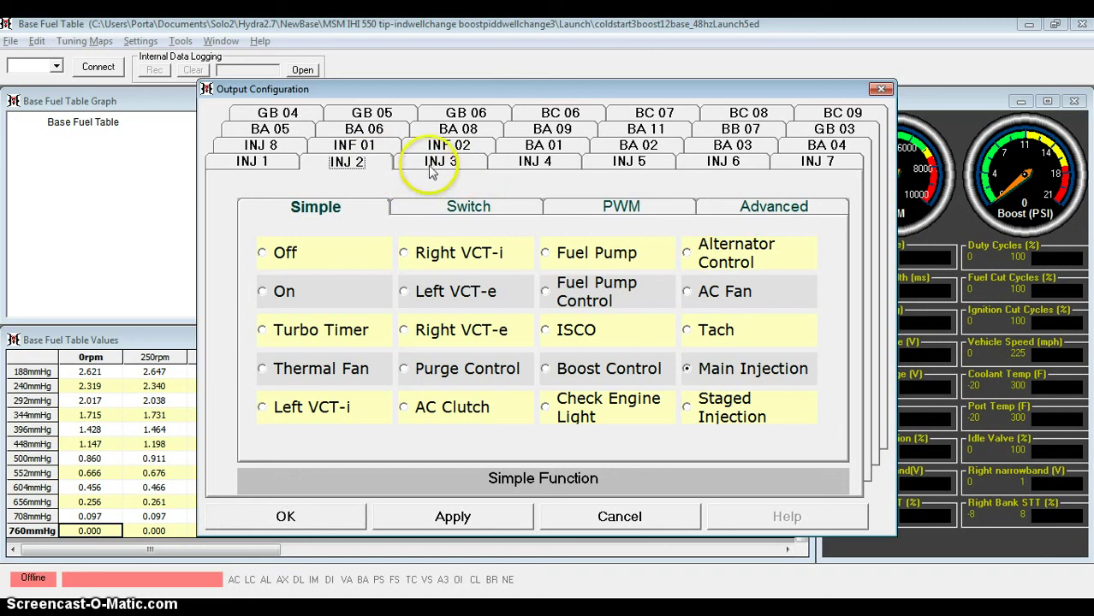
click(437, 167)
click(529, 167)
click(587, 166)
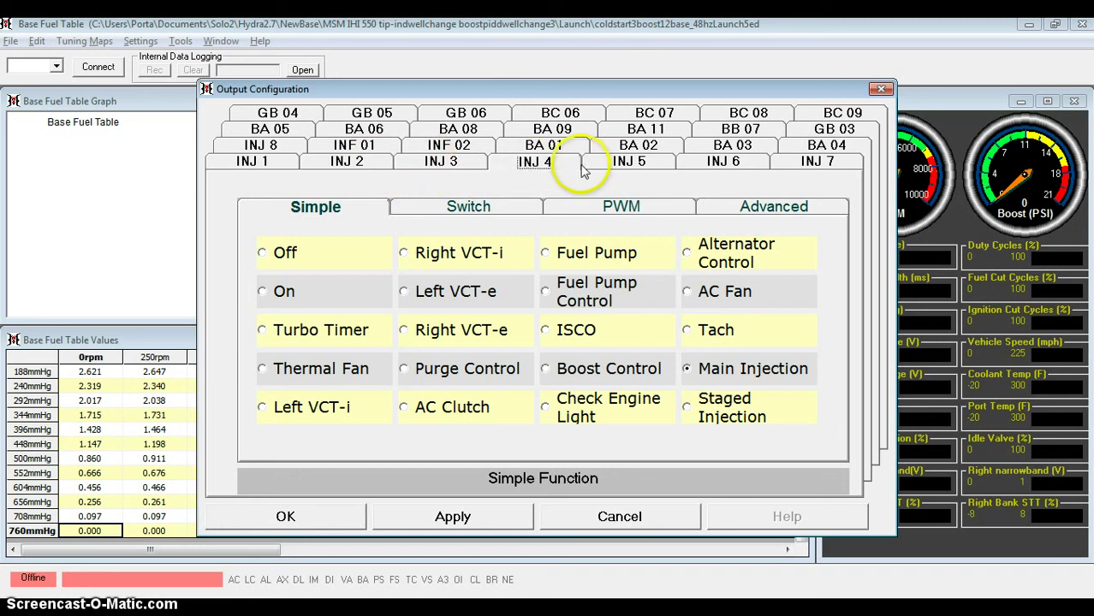
click(719, 171)
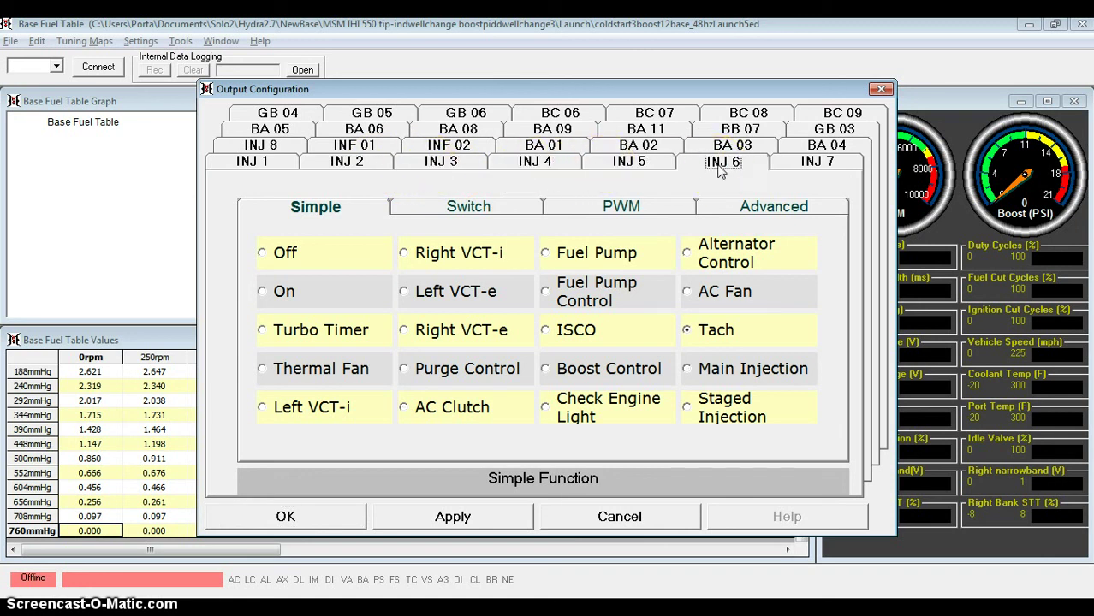
click(798, 170)
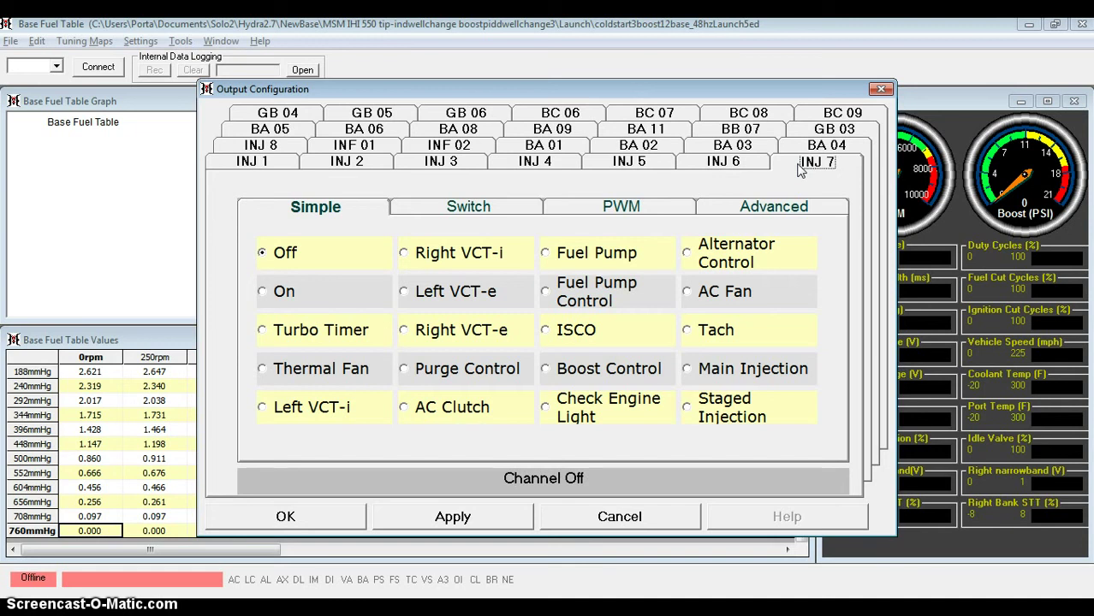
- View BA 08's simple functions, compare BA 05 (Boost Control) and BA 06 (Fuel Pump), return to BA 08
click(482, 133)
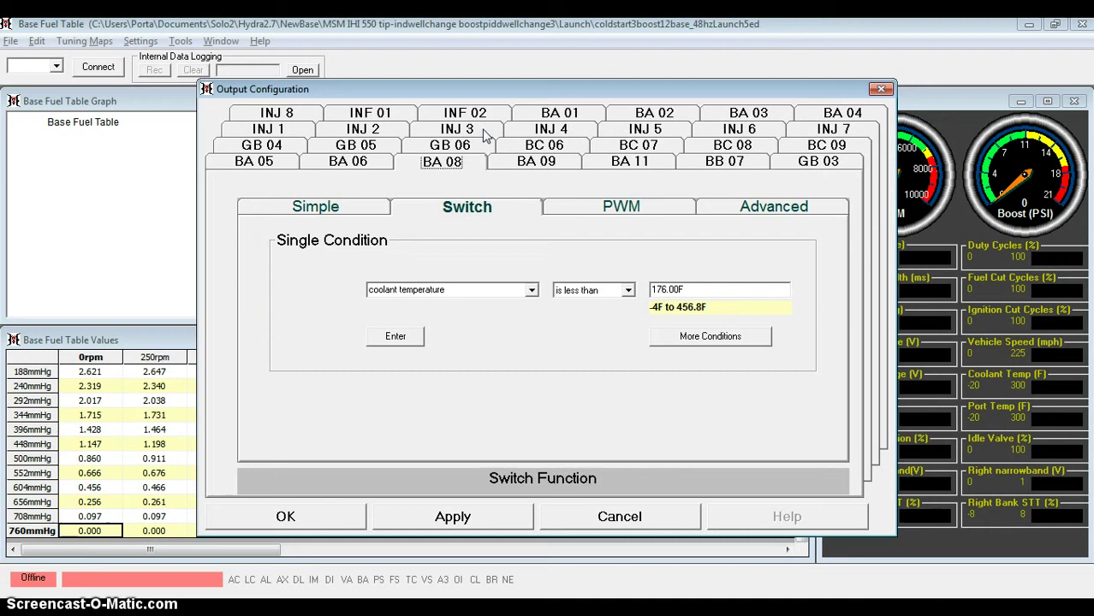
click(366, 208)
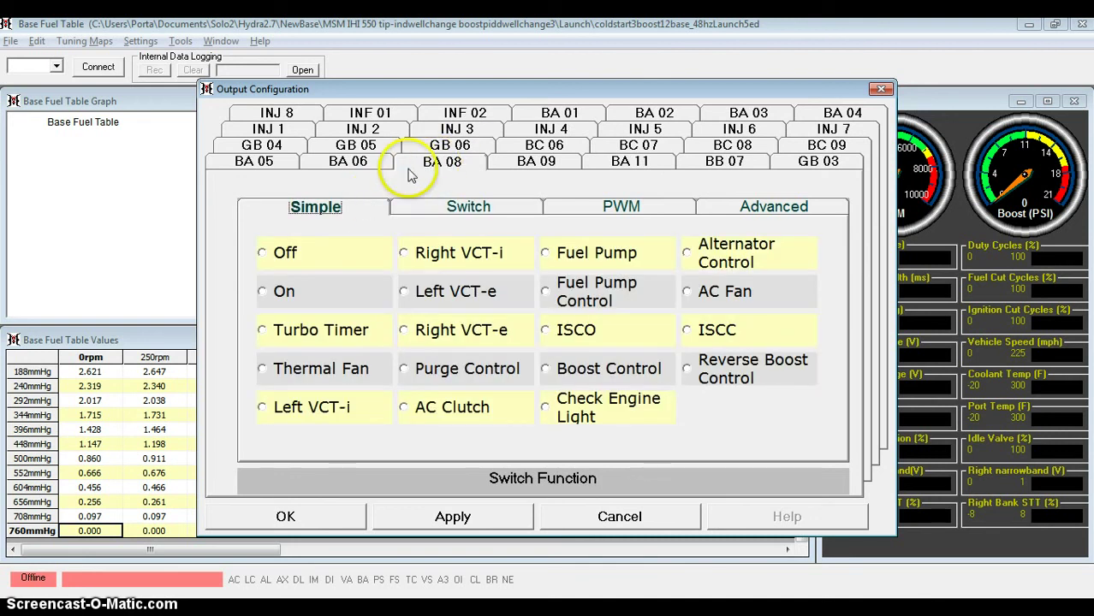
click(255, 161)
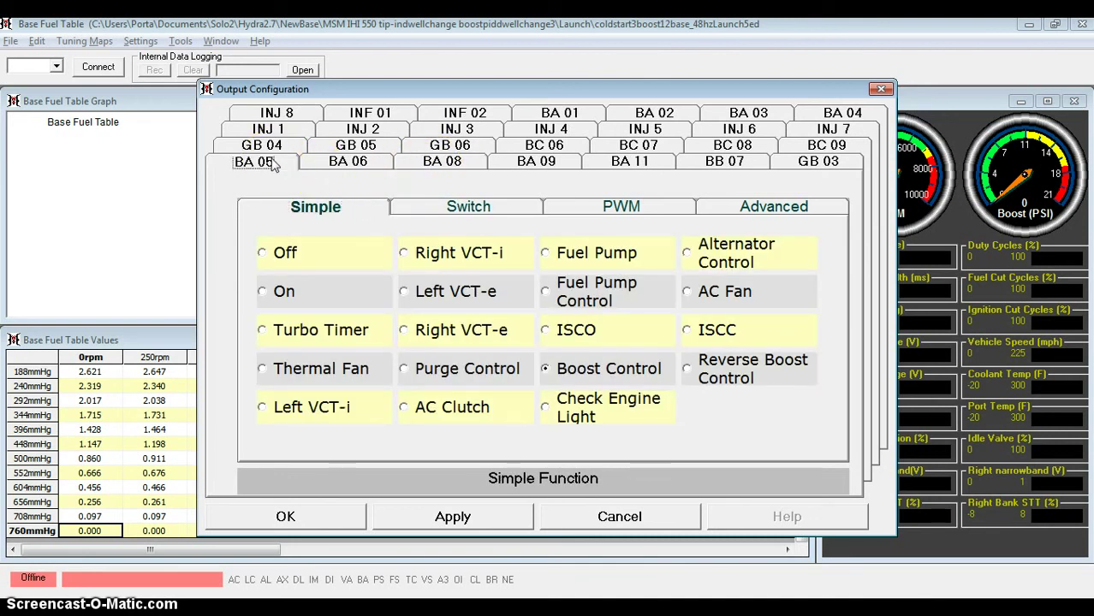
click(358, 161)
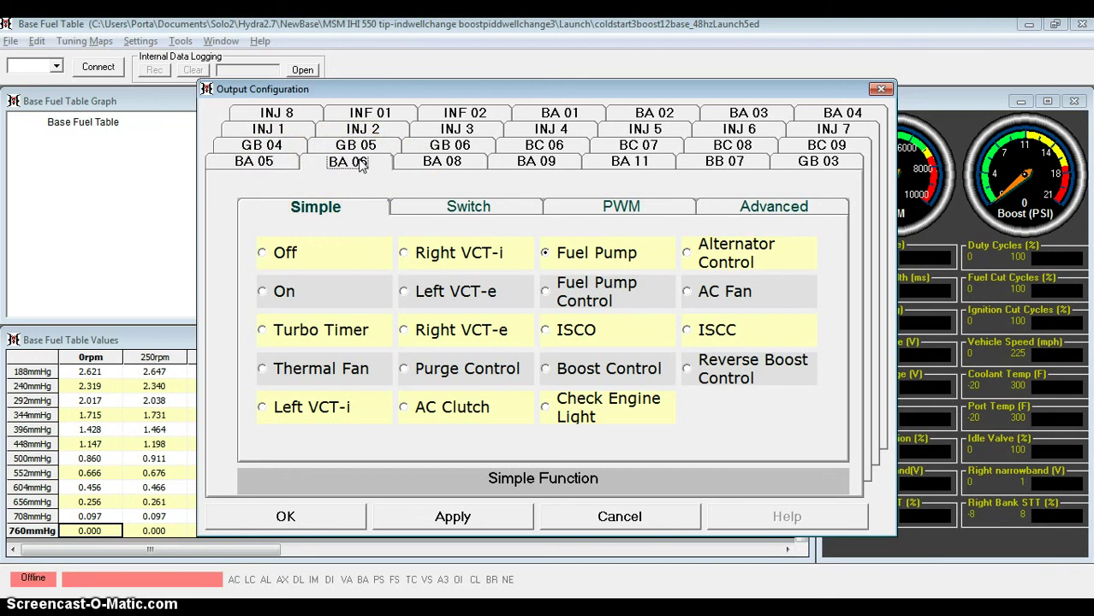
click(445, 163)
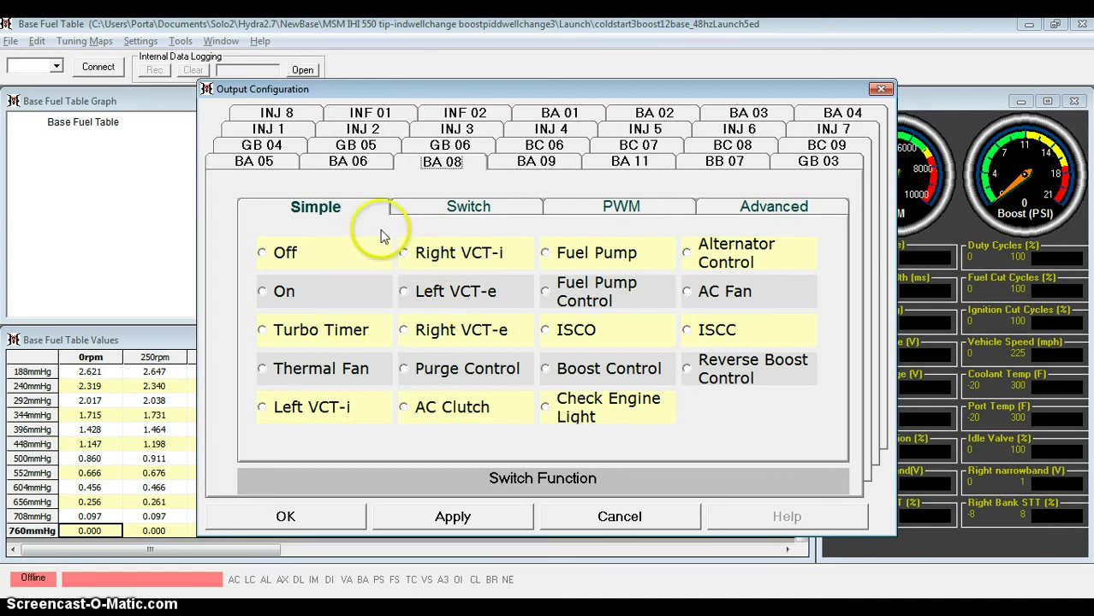
- Review BA 08's Switch, PWM and Advanced (COOLTEMP < 25600) tabs, ending on the switch condition
click(456, 212)
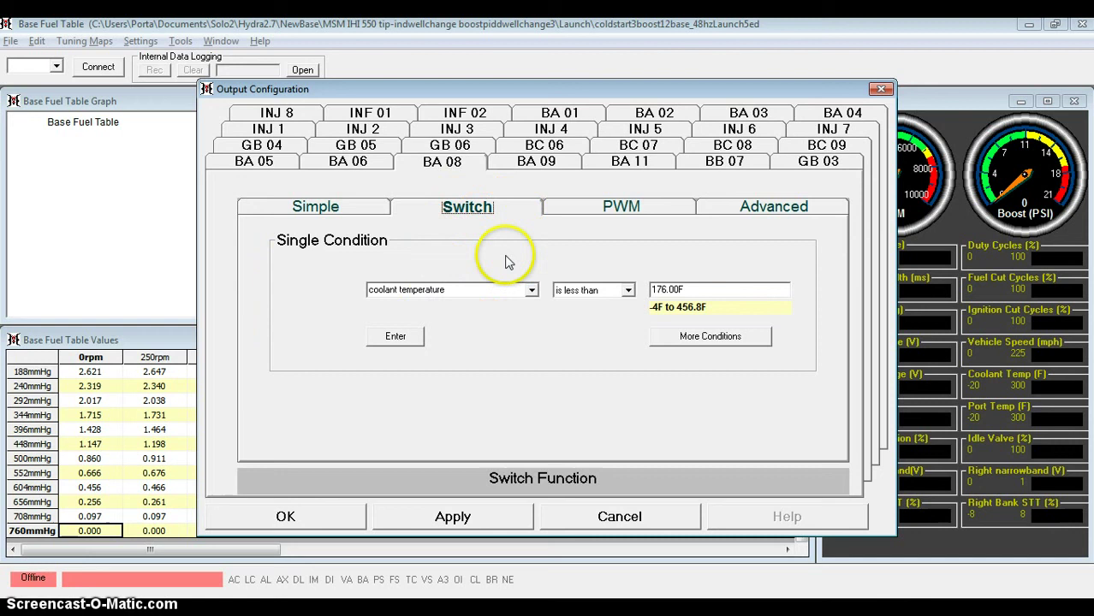
click(589, 210)
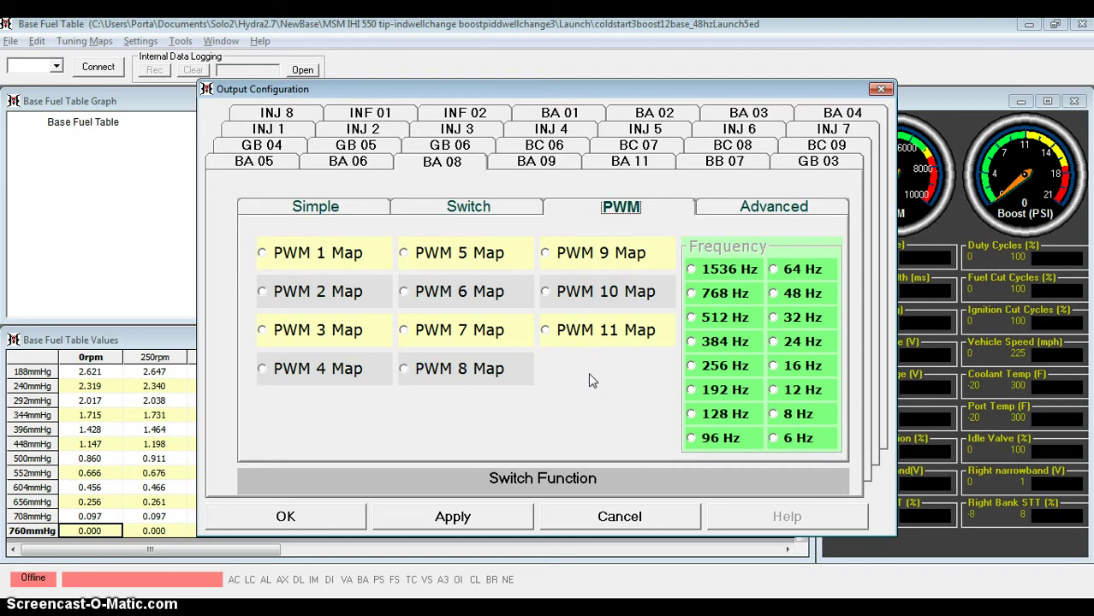
click(727, 209)
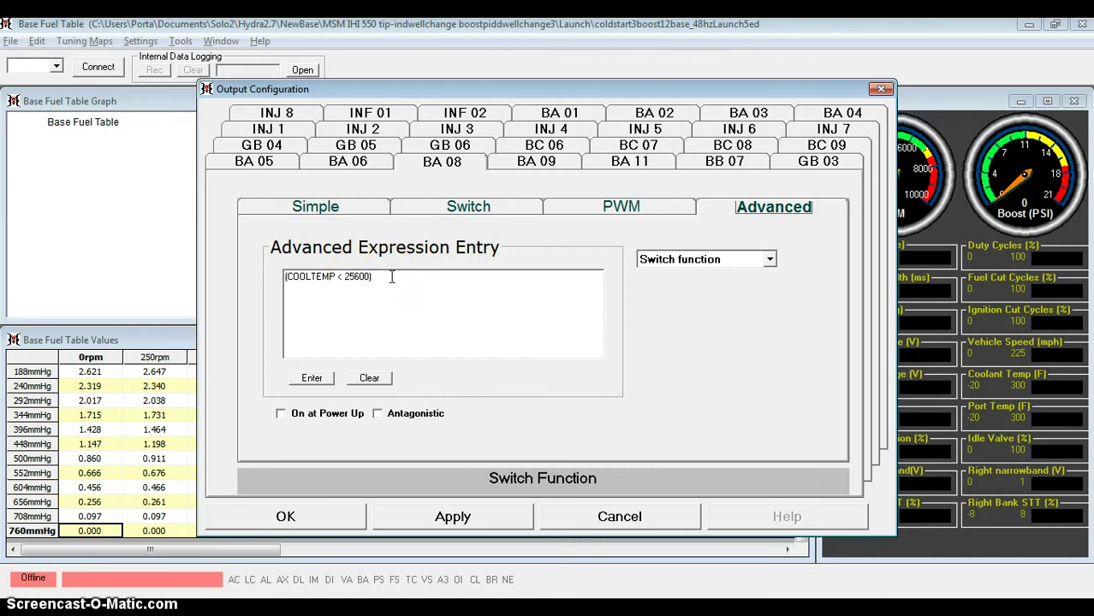
click(574, 212)
click(483, 214)
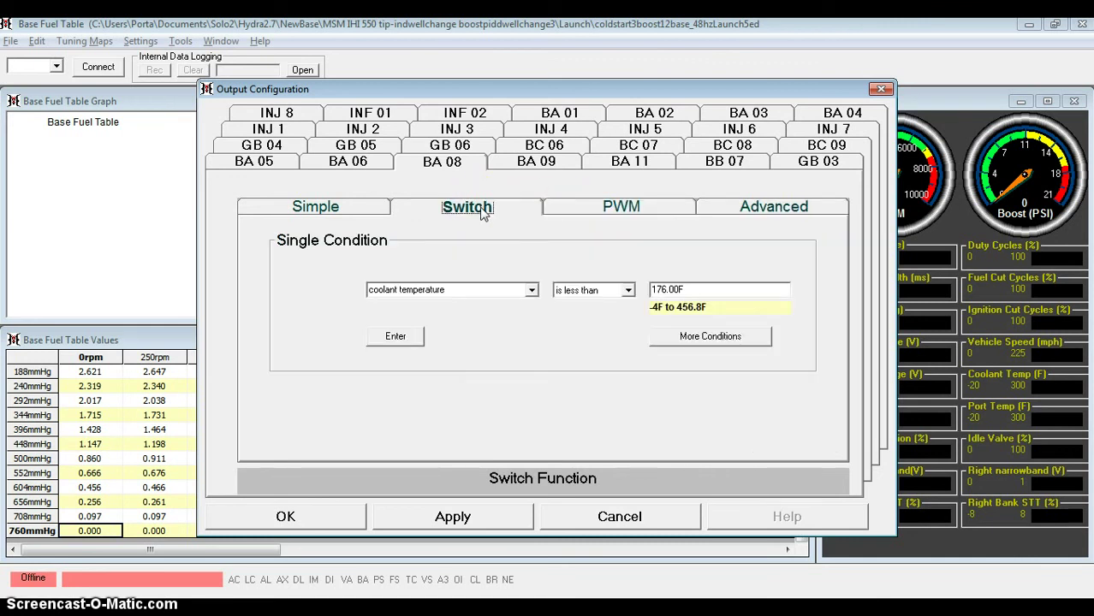
click(508, 253)
- Choose coolant temperature as the input for BA 08's switch condition
click(502, 291)
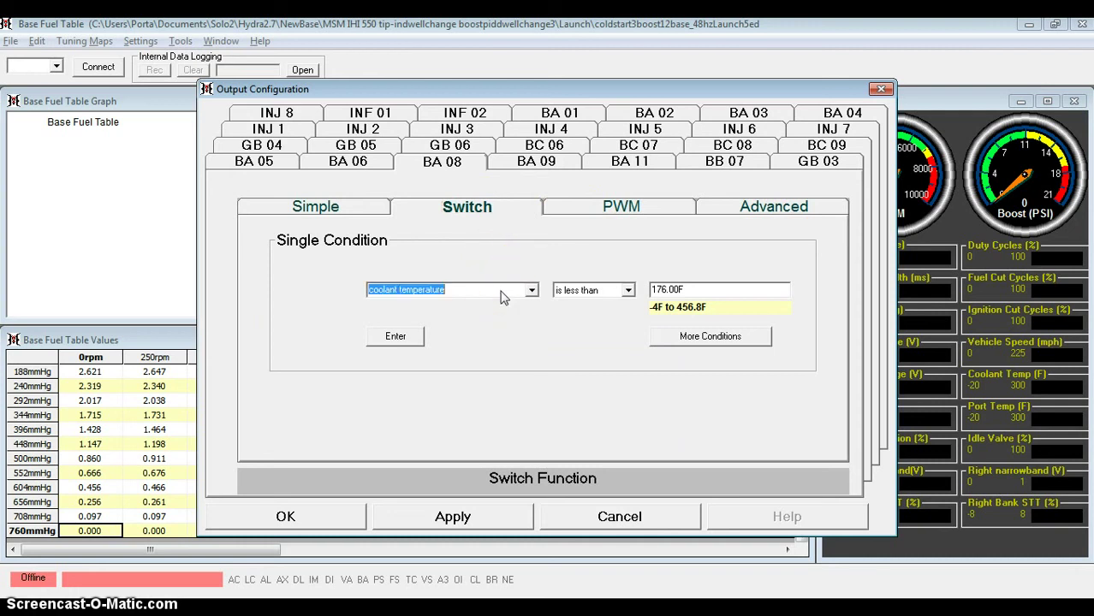
click(532, 291)
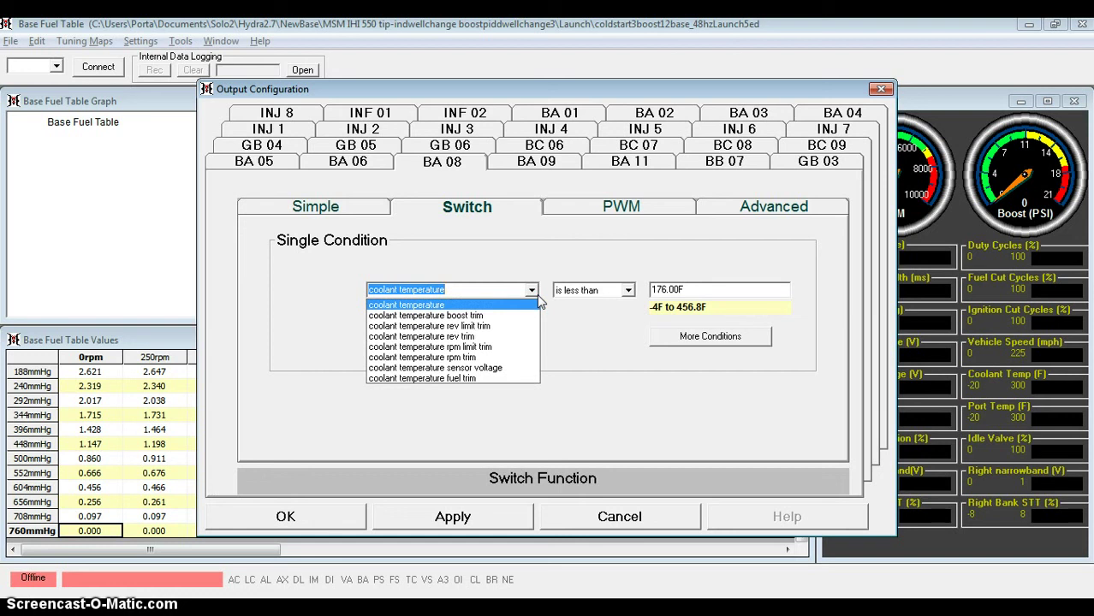
text(c)
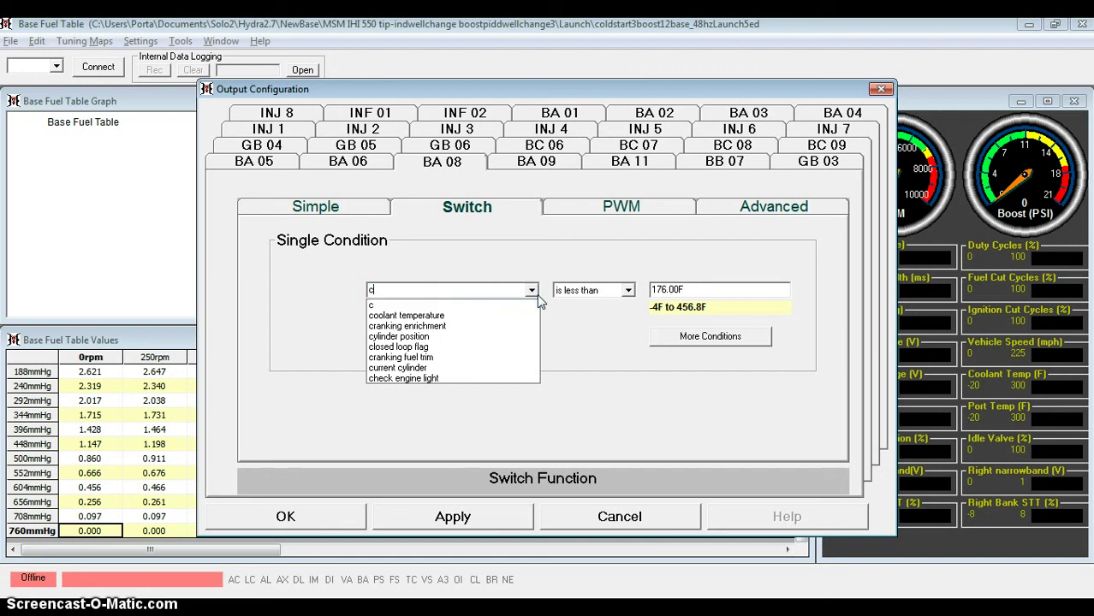
text(o)
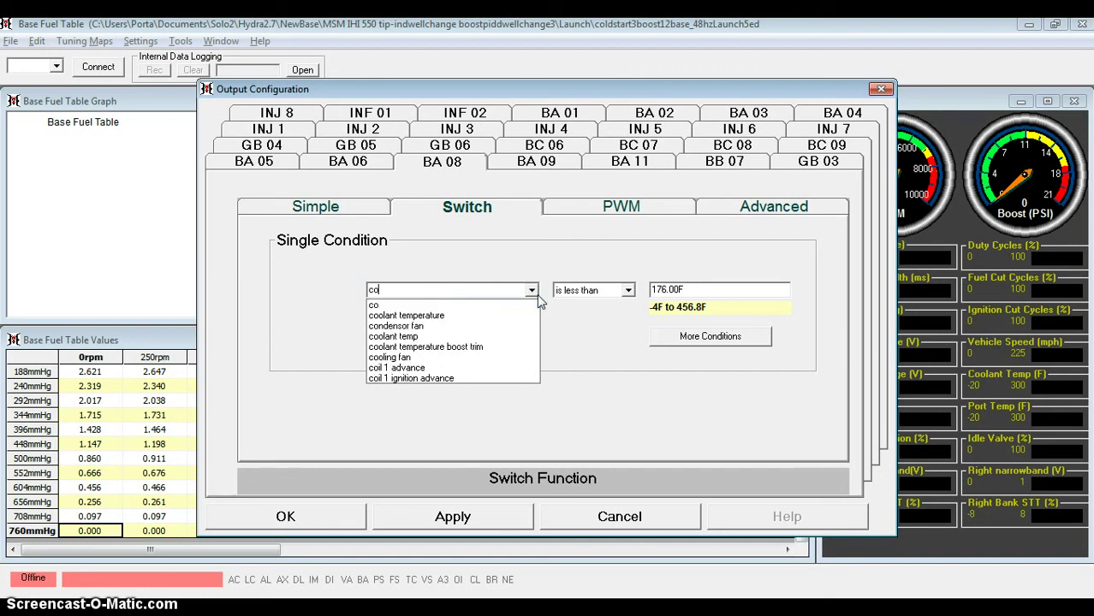
text(o)
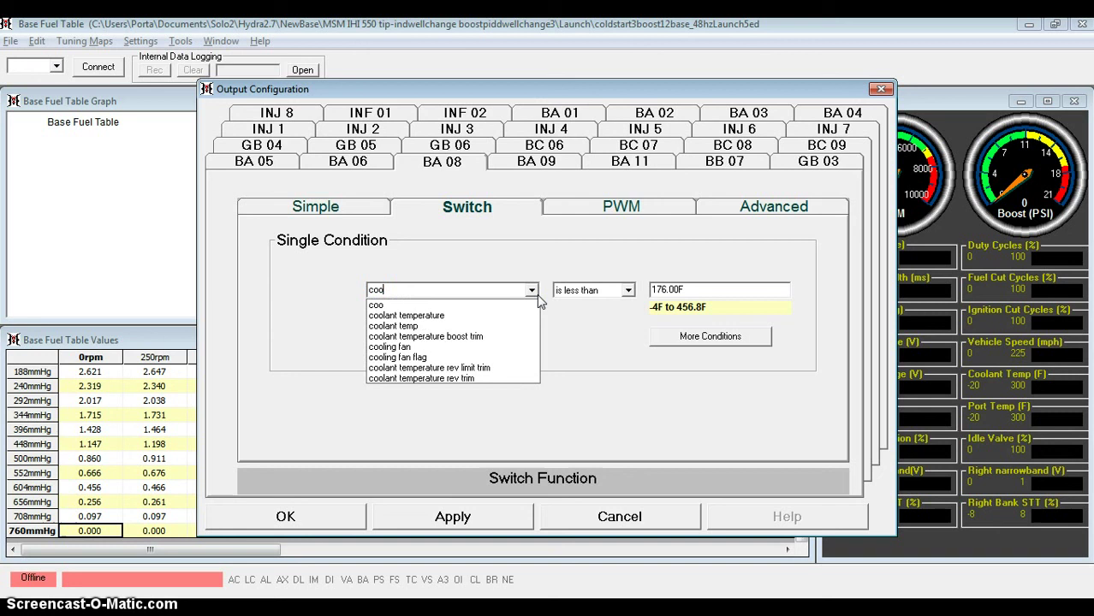
text(lant)
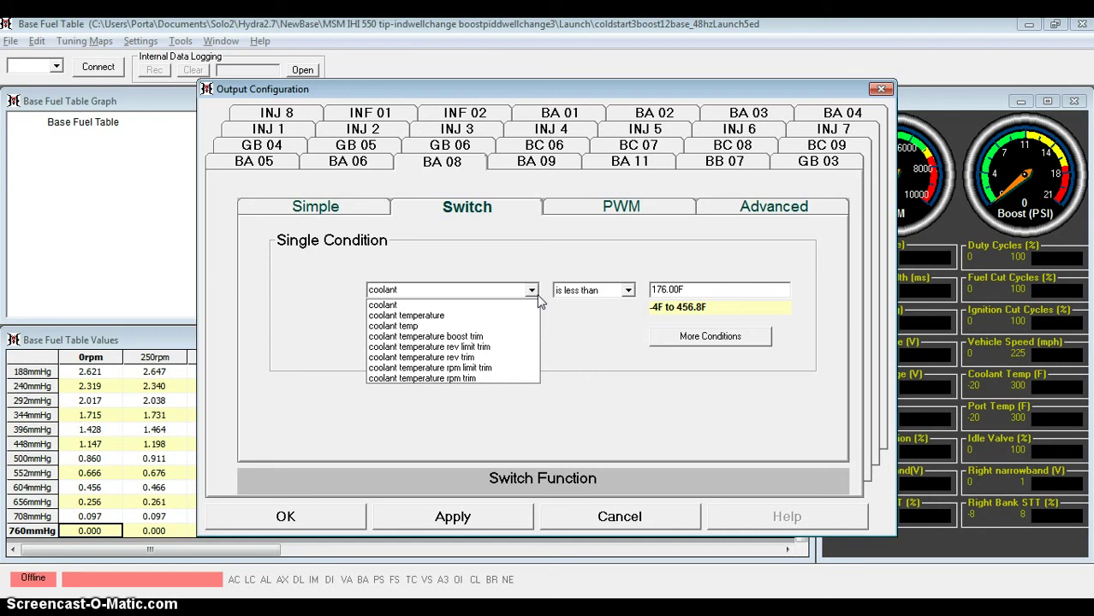
click(531, 291)
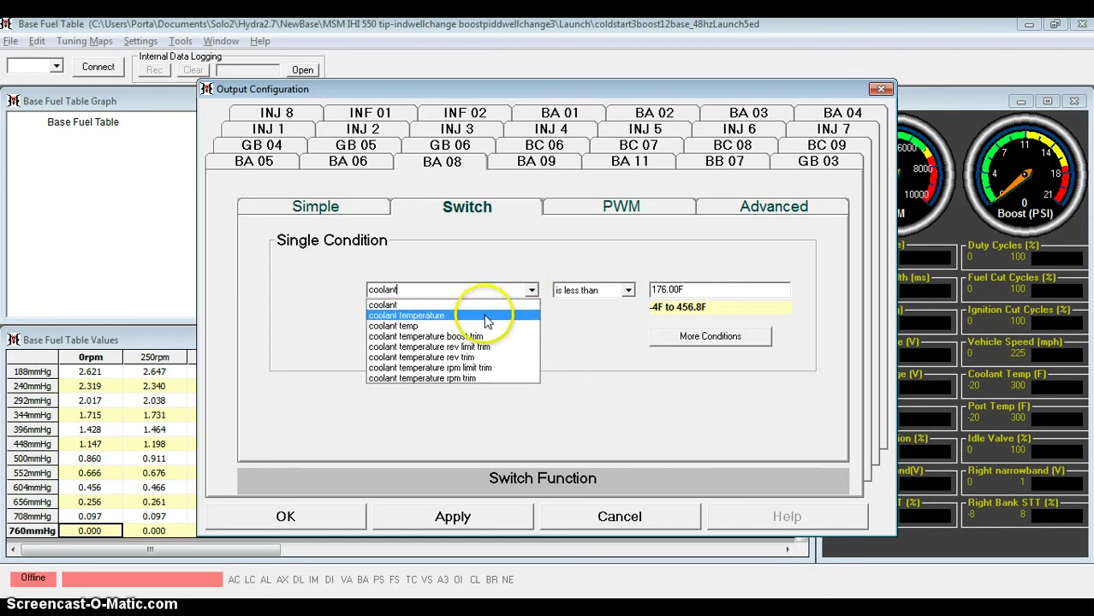
click(488, 316)
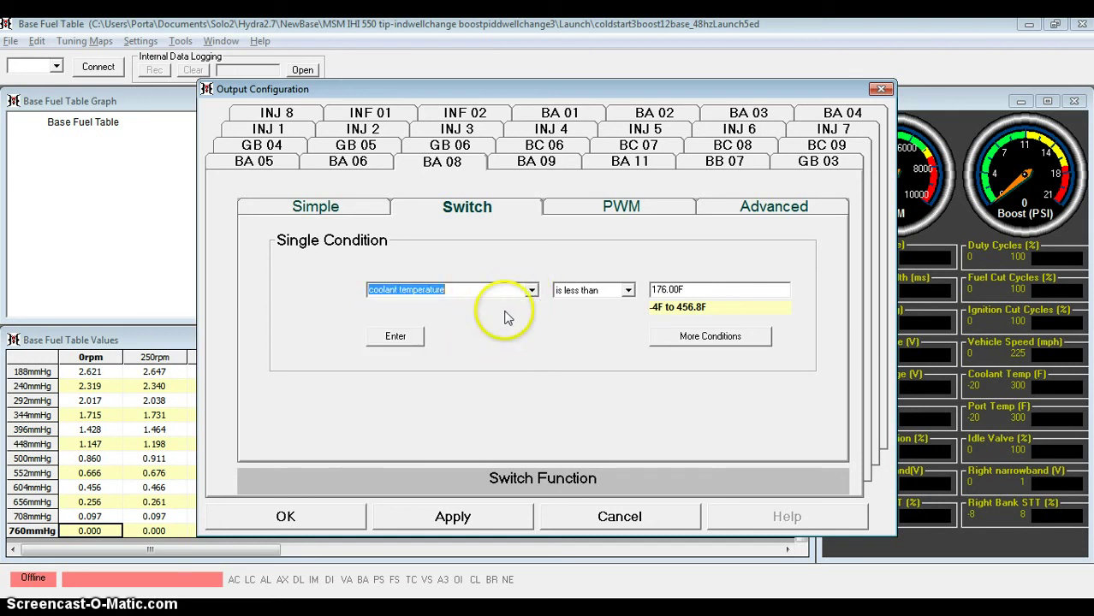
- Make the condition 'is less than 176' and commit it, moving to the Double Condition layout
click(606, 296)
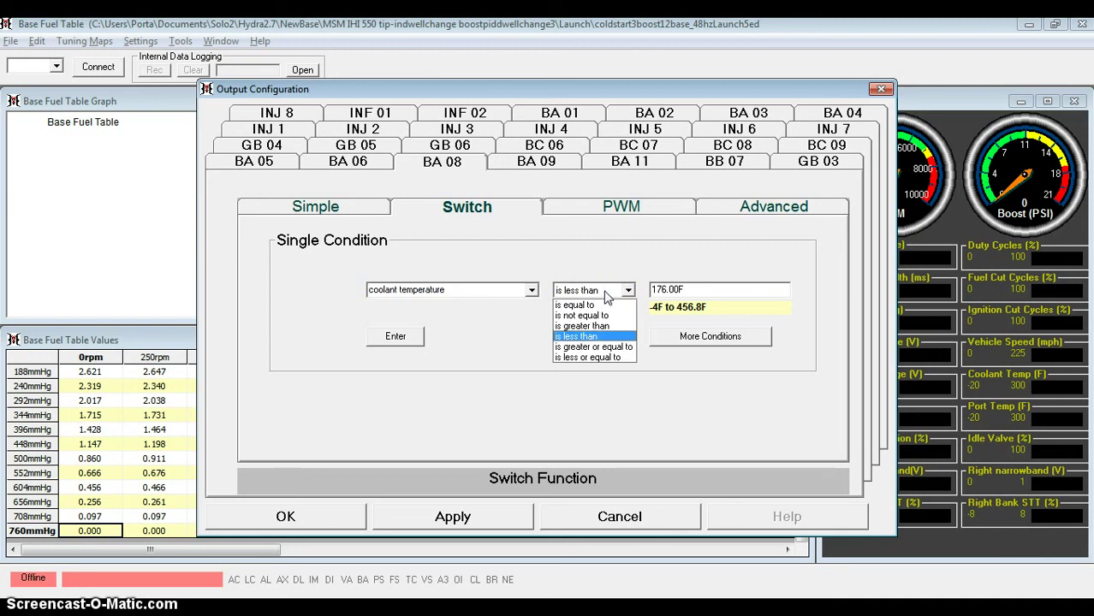
click(607, 339)
click(703, 288)
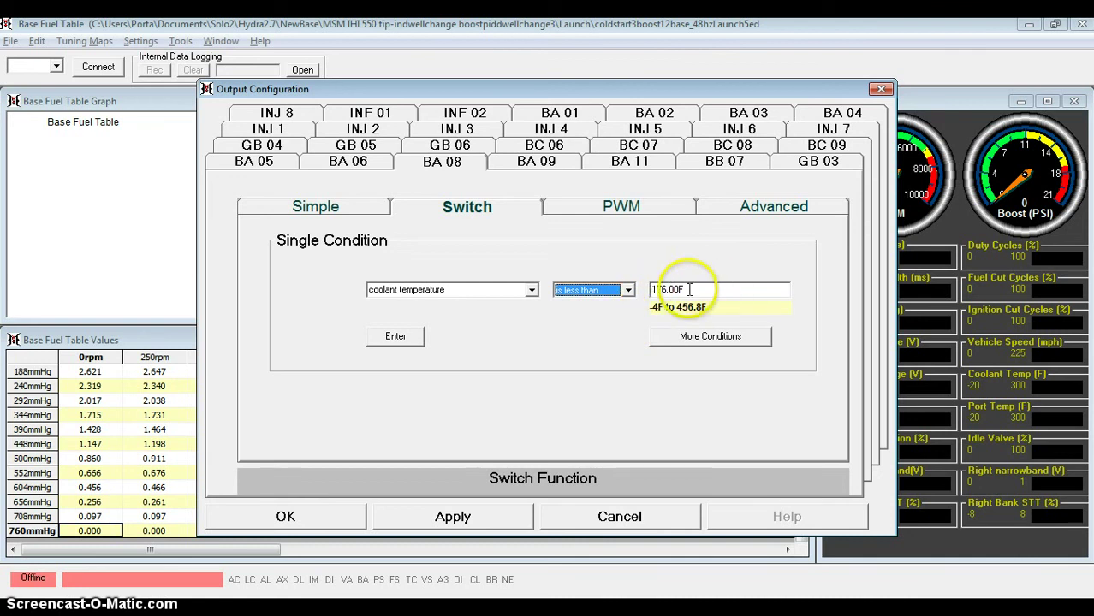
double_click(689, 289)
text(176)
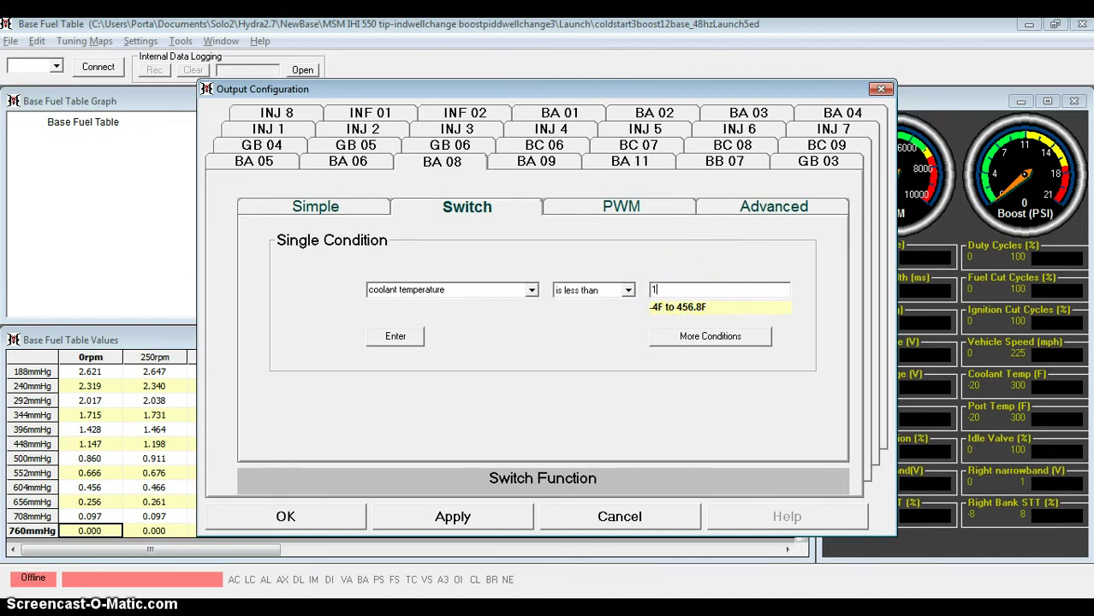
click(417, 339)
click(440, 342)
click(541, 317)
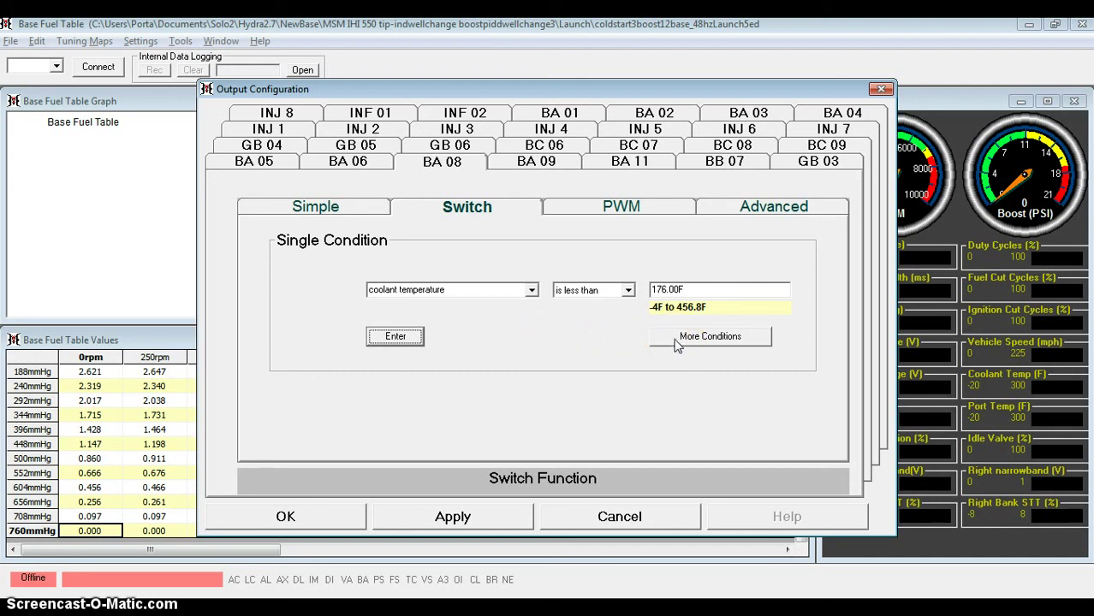
- Add and remove extra condition rows, keeping two conditions joined by 'and'
click(677, 344)
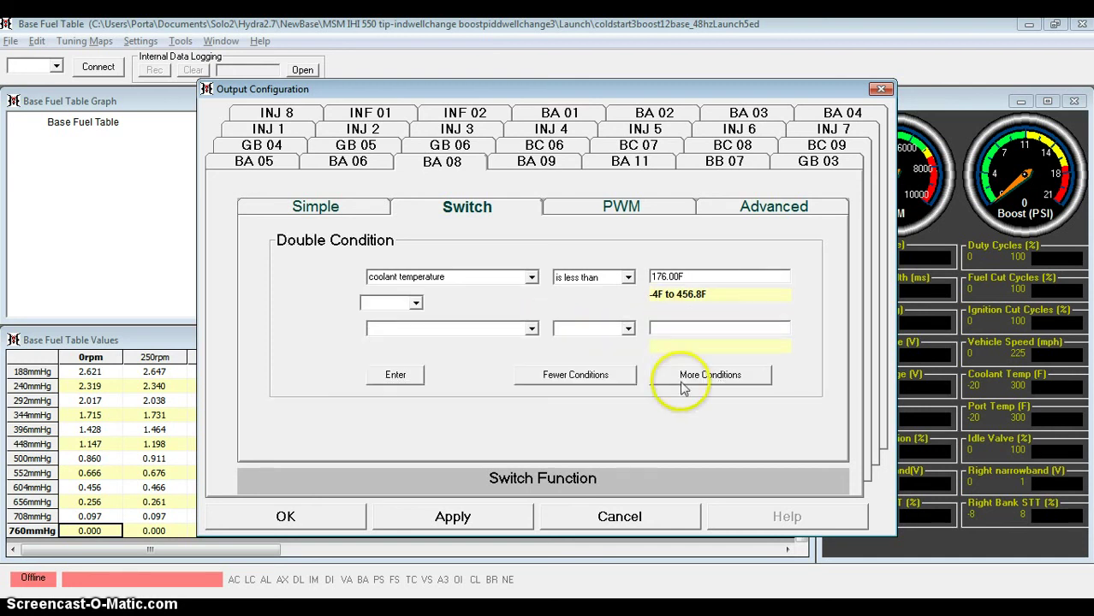
click(687, 379)
click(685, 404)
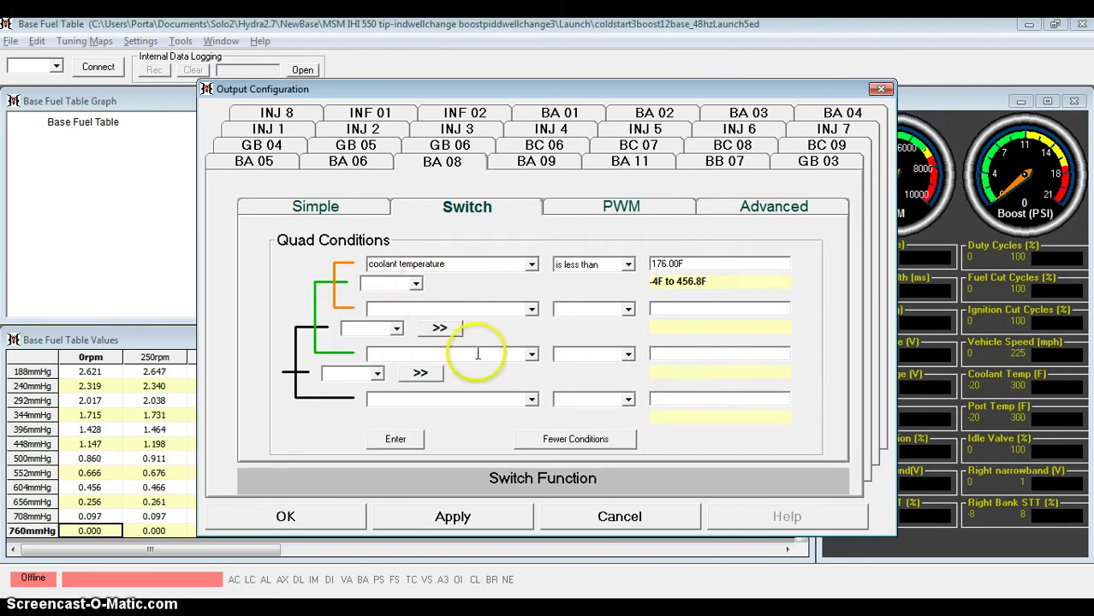
click(548, 440)
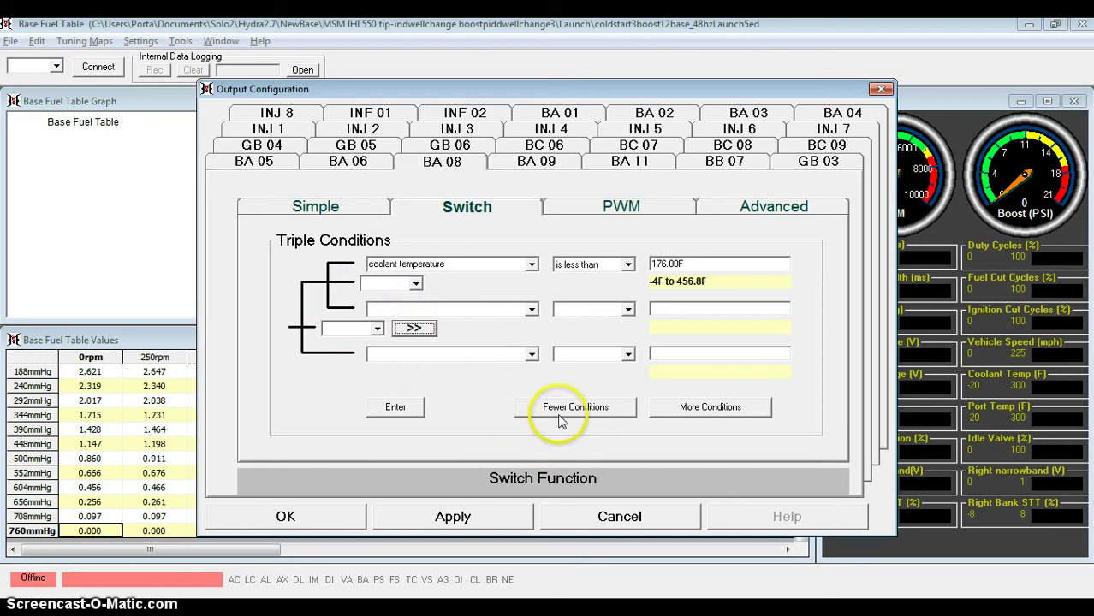
click(558, 413)
click(417, 304)
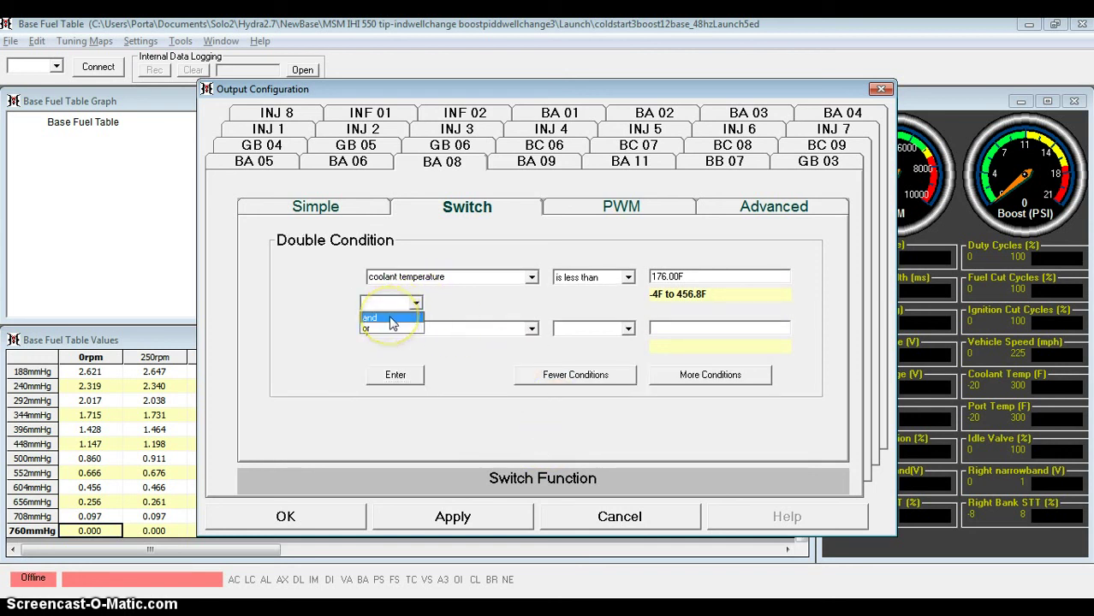
click(391, 319)
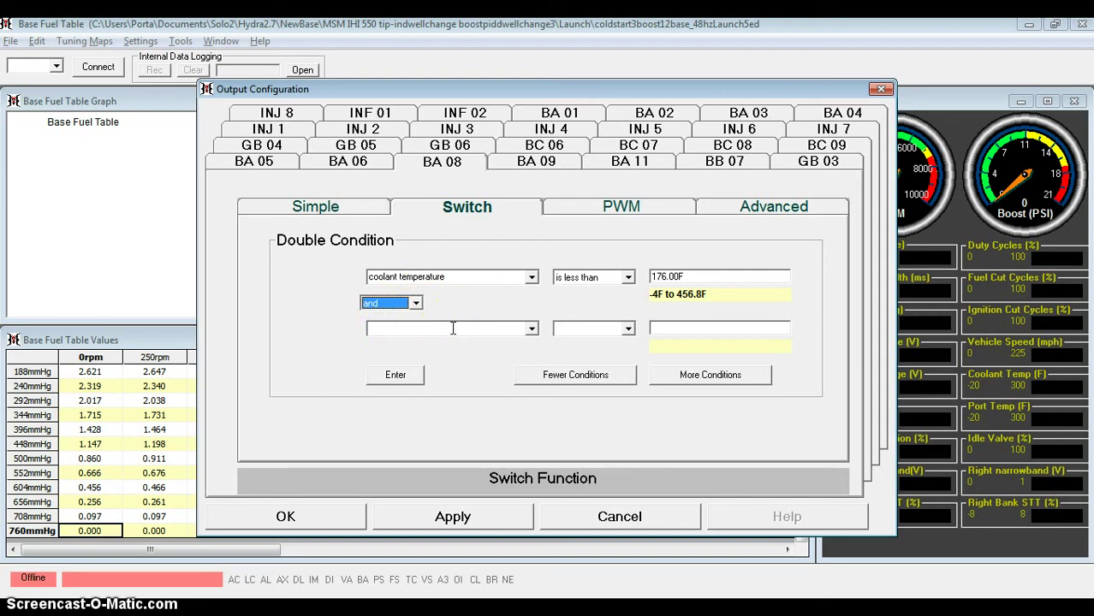
- Set the second condition to rpm is equal to 1000rpm
click(453, 327)
text(r)
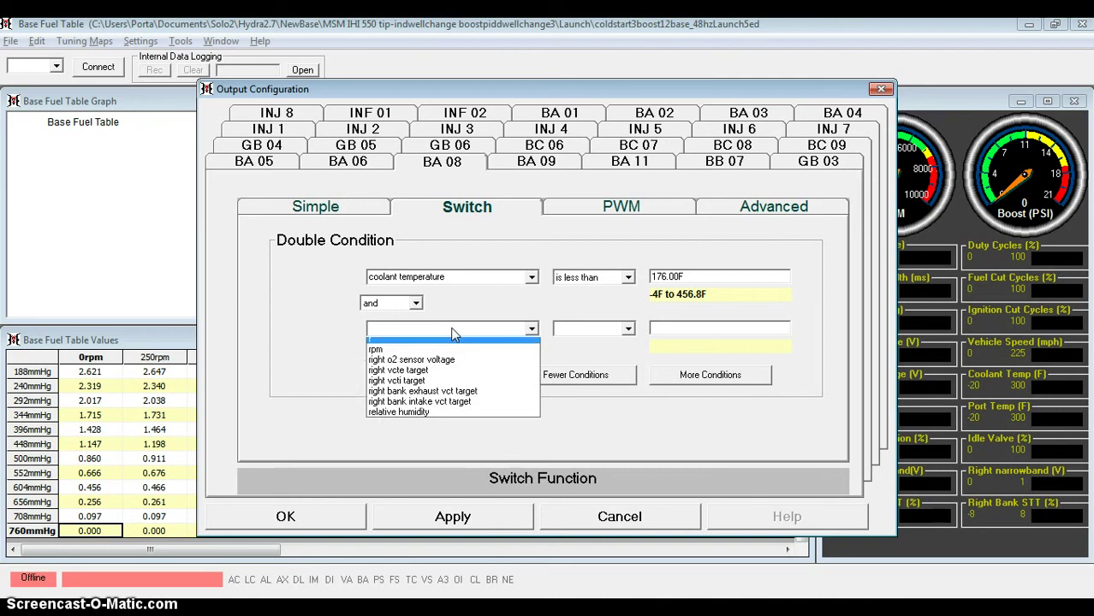
key(BackSpace)
text(rpm)
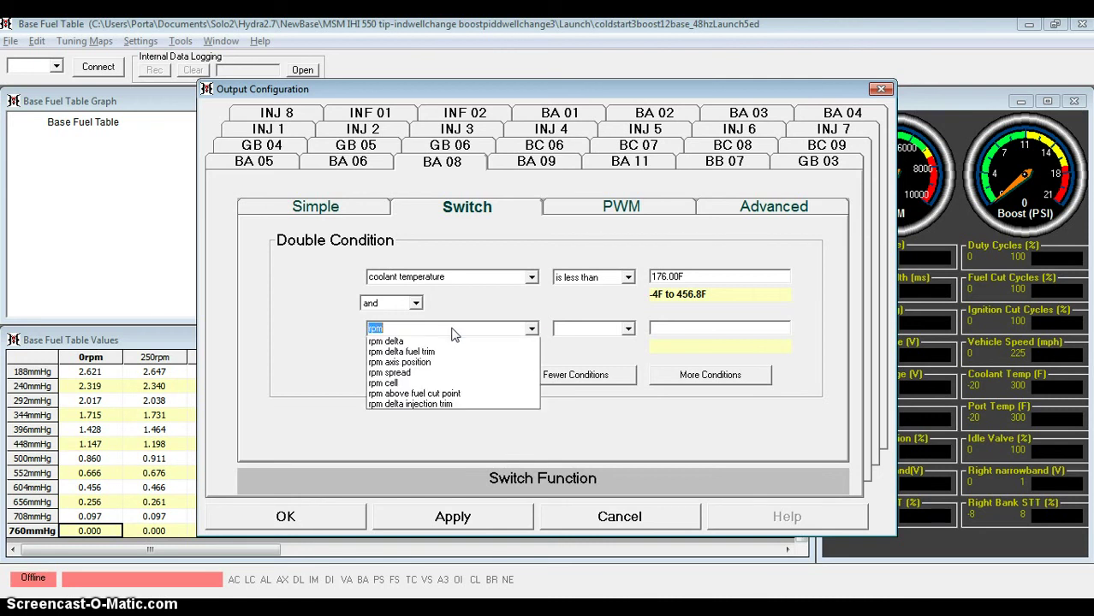
click(447, 343)
click(569, 330)
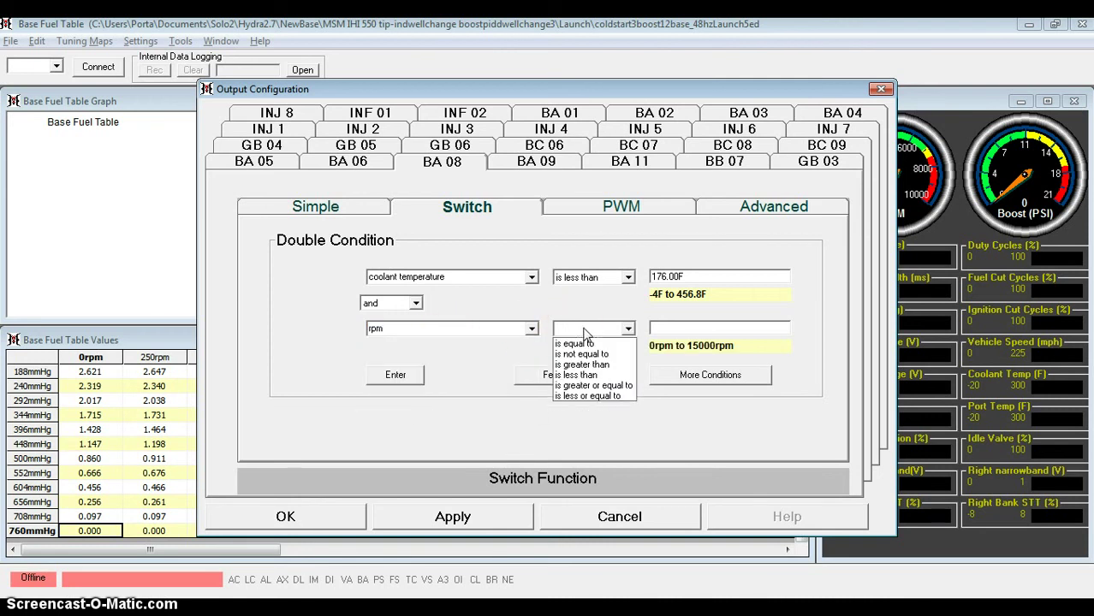
click(583, 345)
click(666, 328)
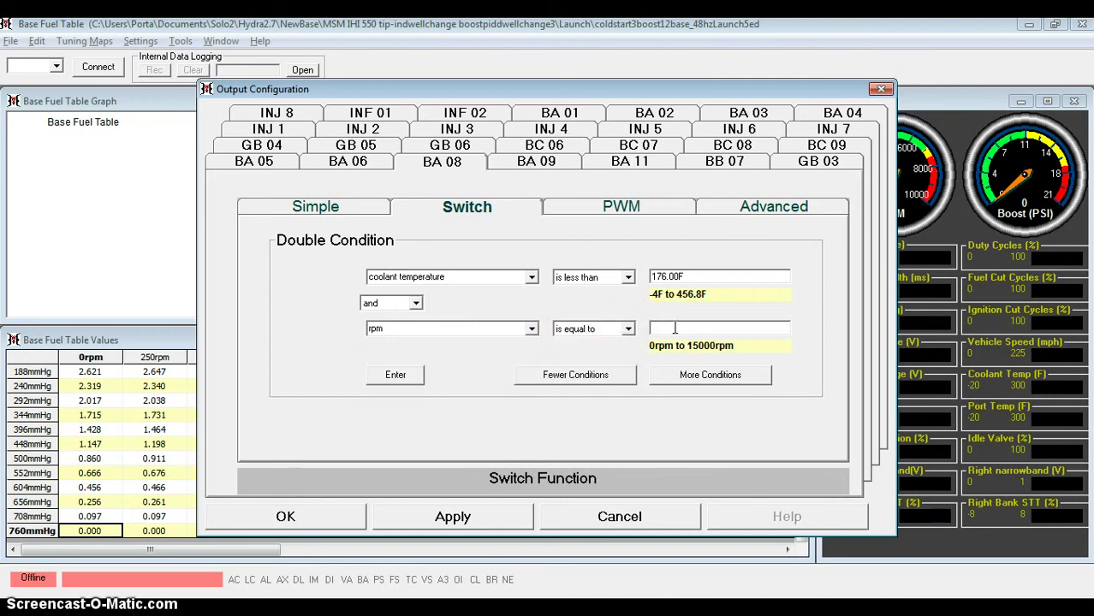
text(1000rpm)
- Change the join to 'or' and make the second condition engine oil temperature is less than 200F
click(403, 304)
click(395, 325)
click(531, 330)
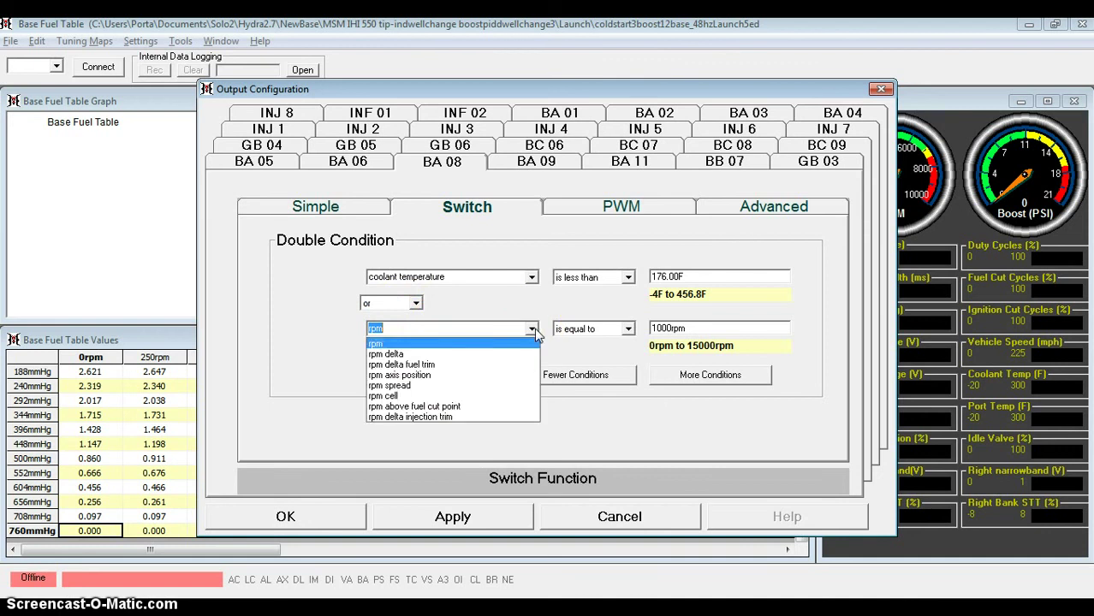
click(513, 332)
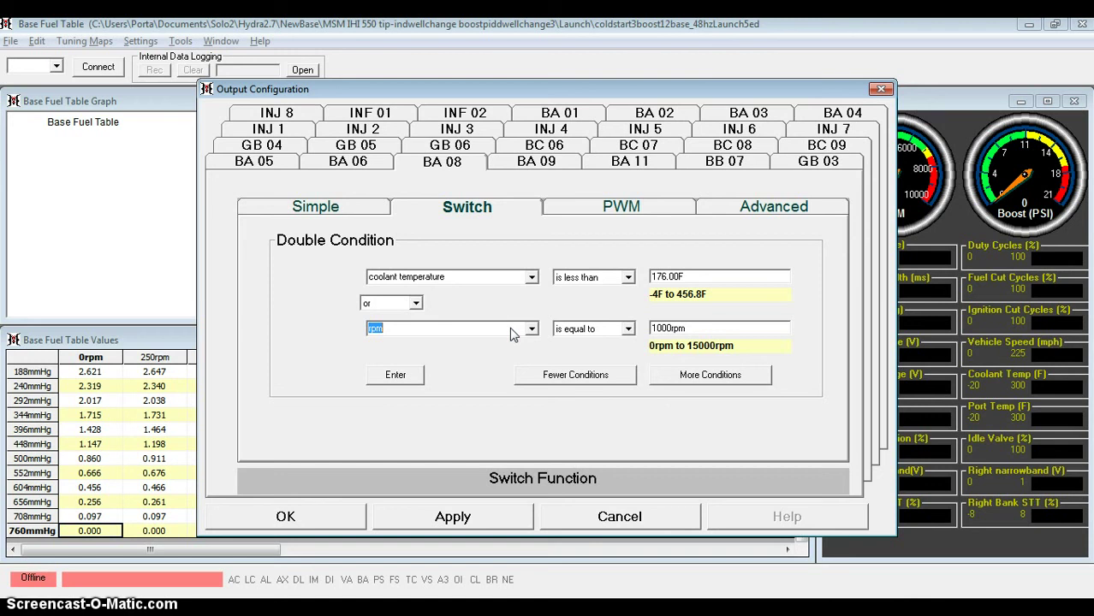
text(oil)
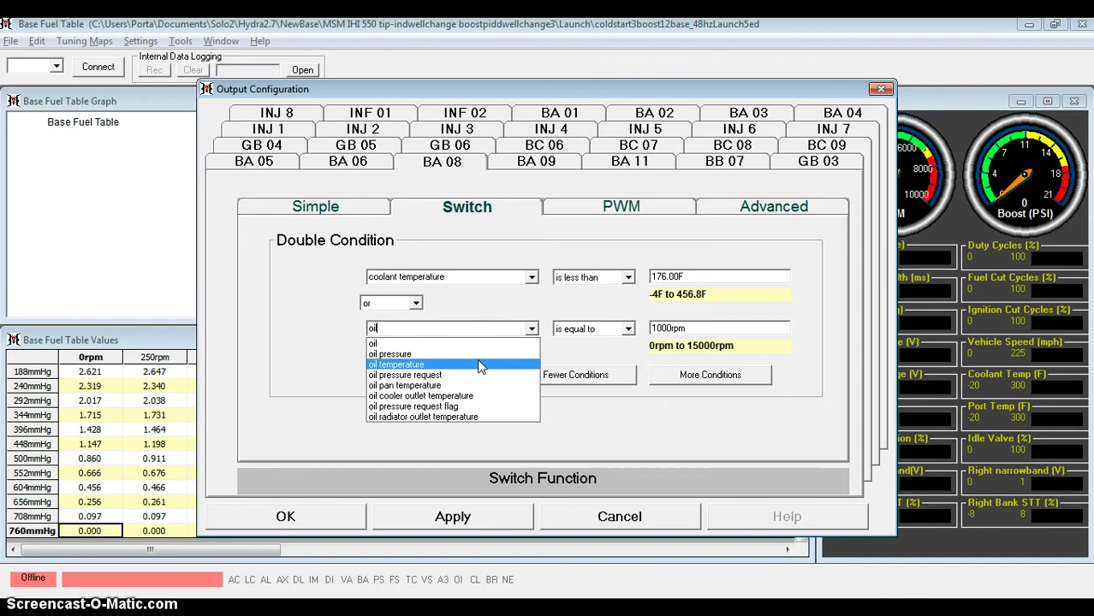
click(479, 367)
click(608, 334)
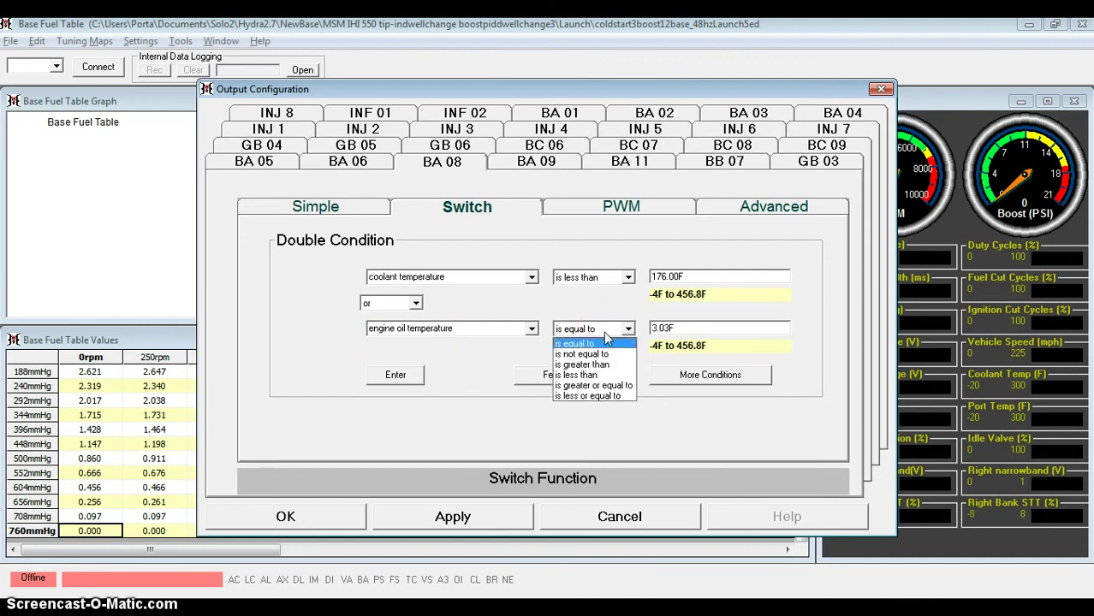
click(576, 375)
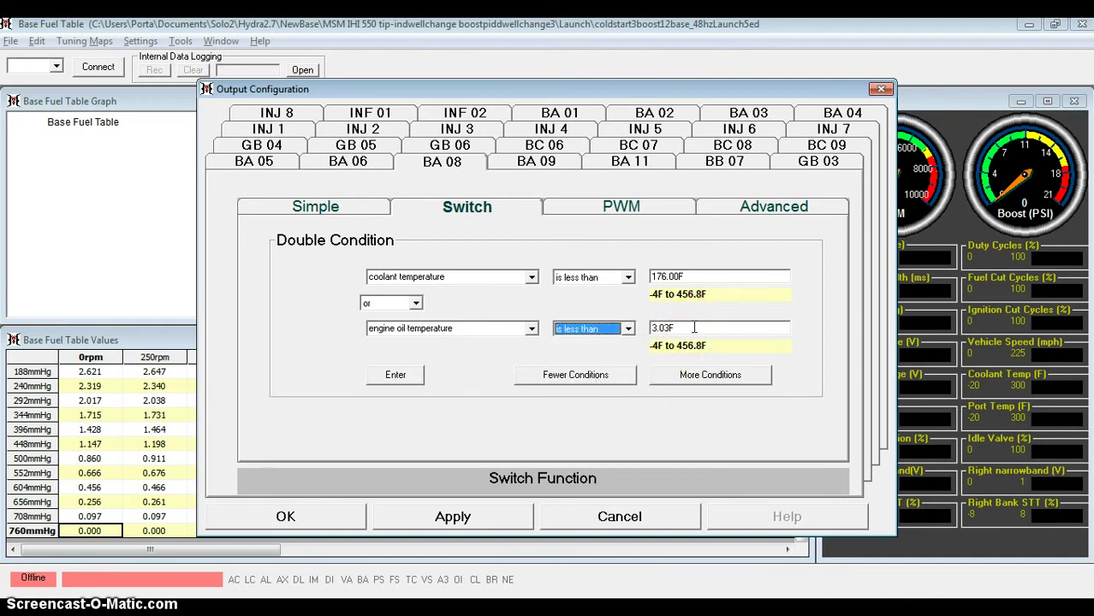
drag(695, 328, 644, 331)
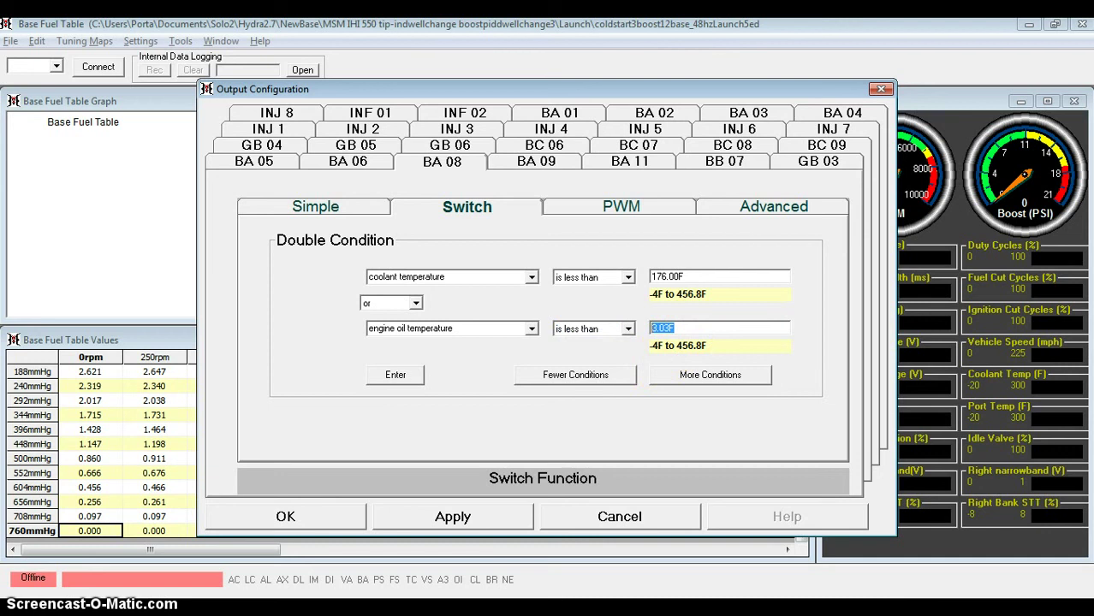
text(200)
click(402, 375)
- Return BA 08's switch to a Single Condition, keeping only coolant temperature below 176.00F
click(455, 343)
click(489, 269)
click(489, 275)
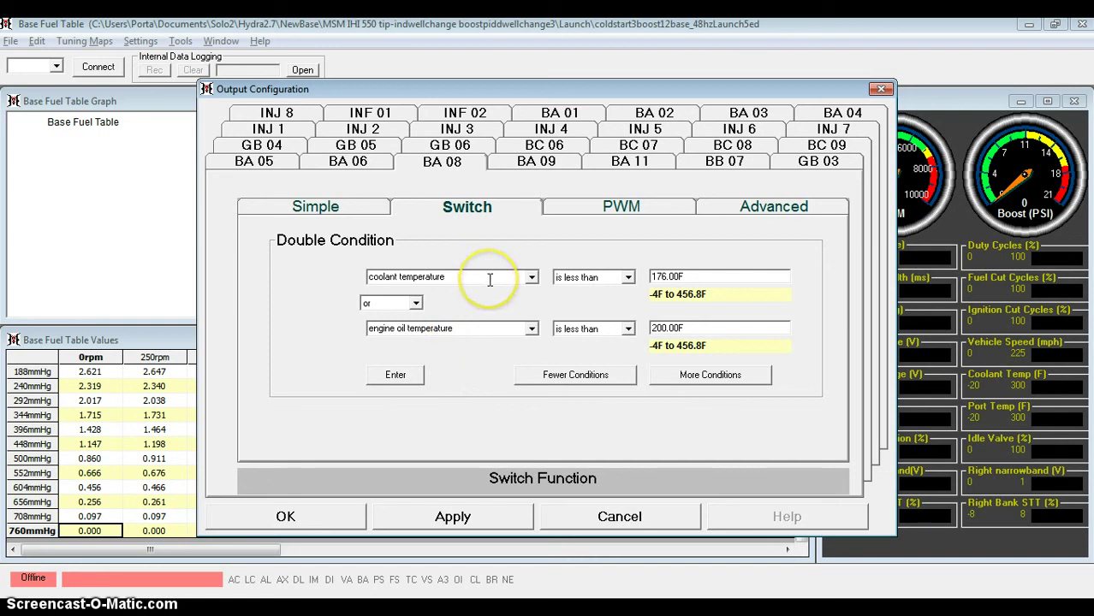
click(489, 288)
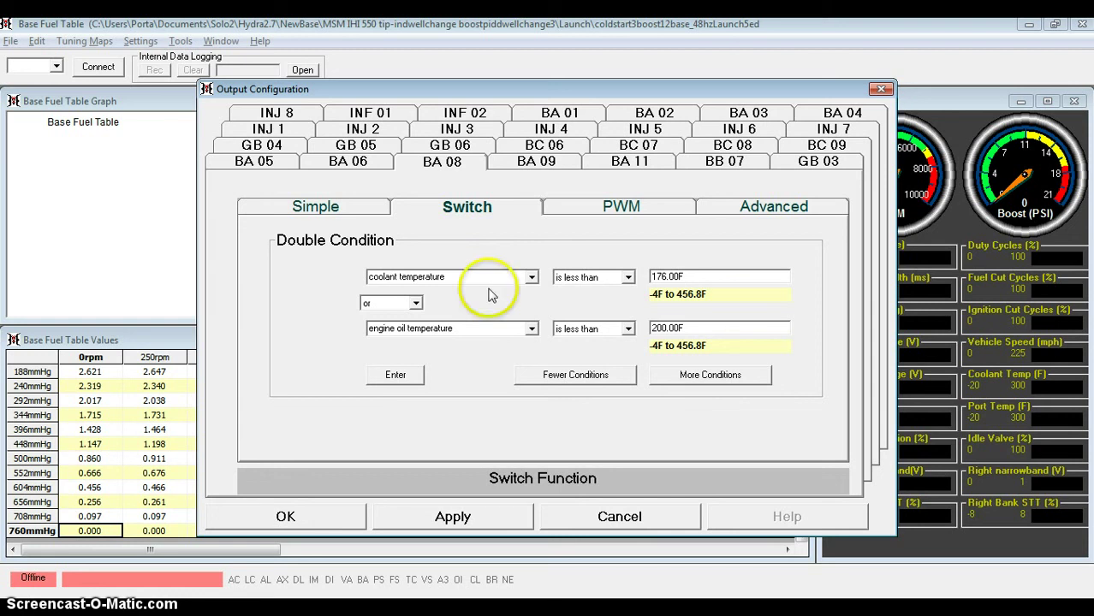
click(483, 341)
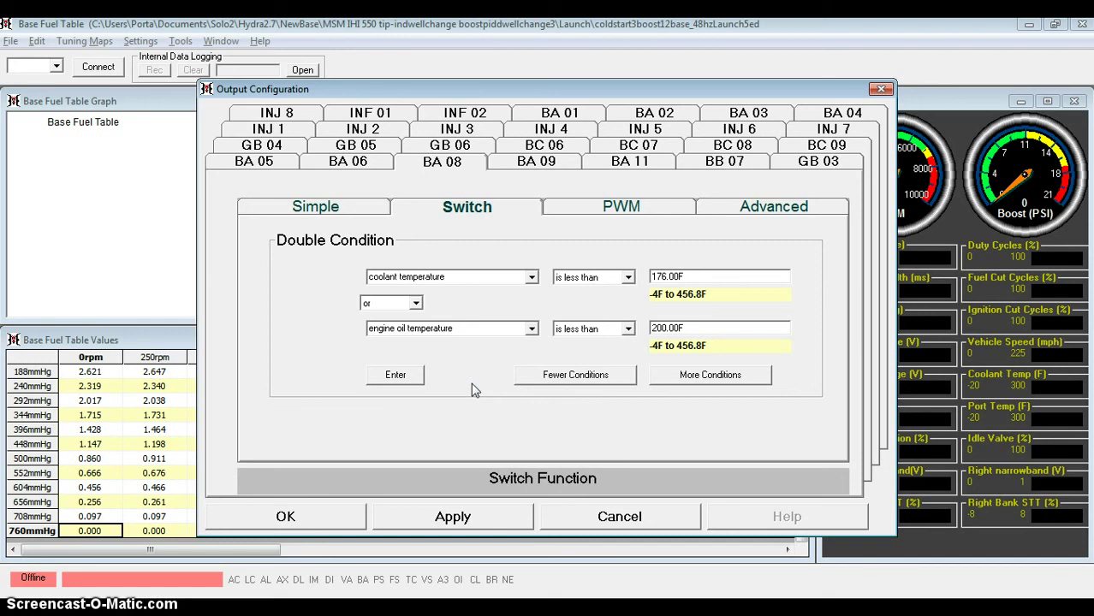
- Reduce BA08 to the single condition coolant temperature below 176.00F, apply it, and close output configuration
click(614, 378)
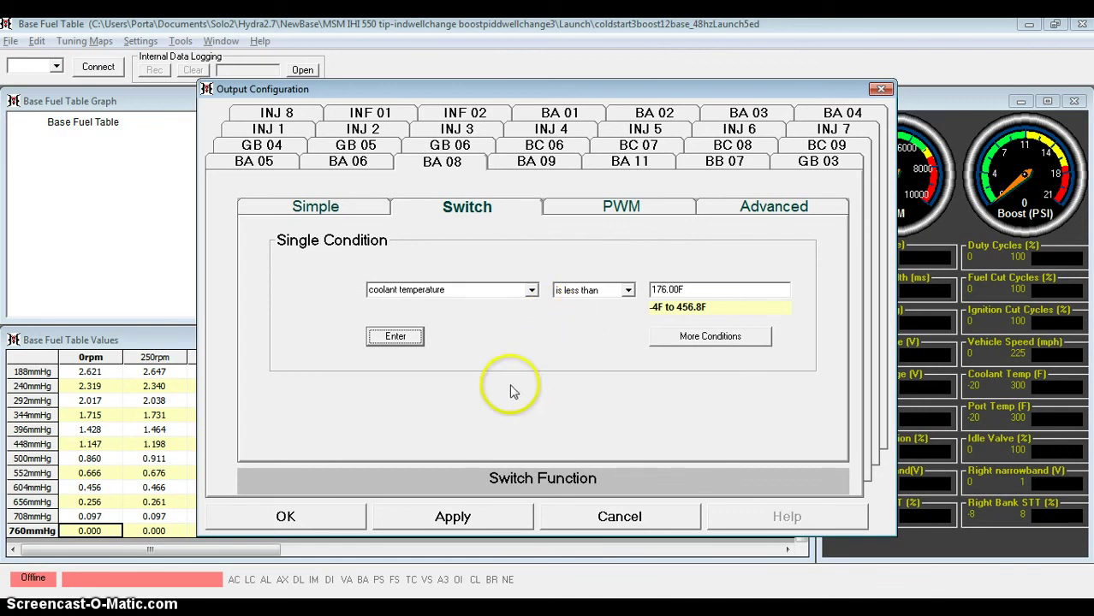
click(454, 520)
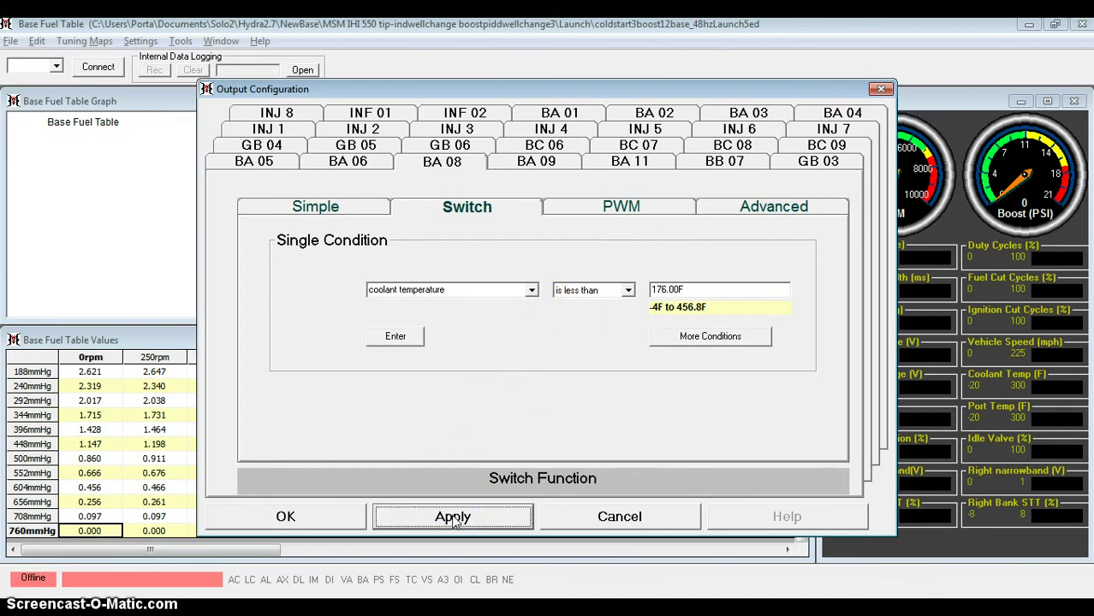
click(327, 517)
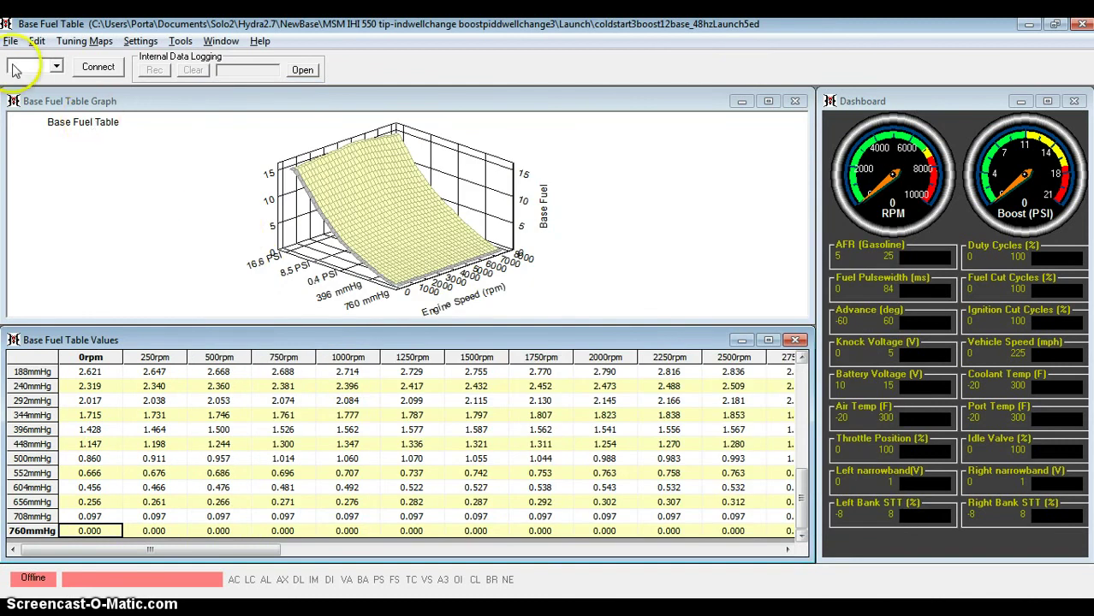
- Start Save As, keeping the suggested name coldstart3boost12base_48hzLaunch5edit1acenrichcruise.hyd
click(10, 41)
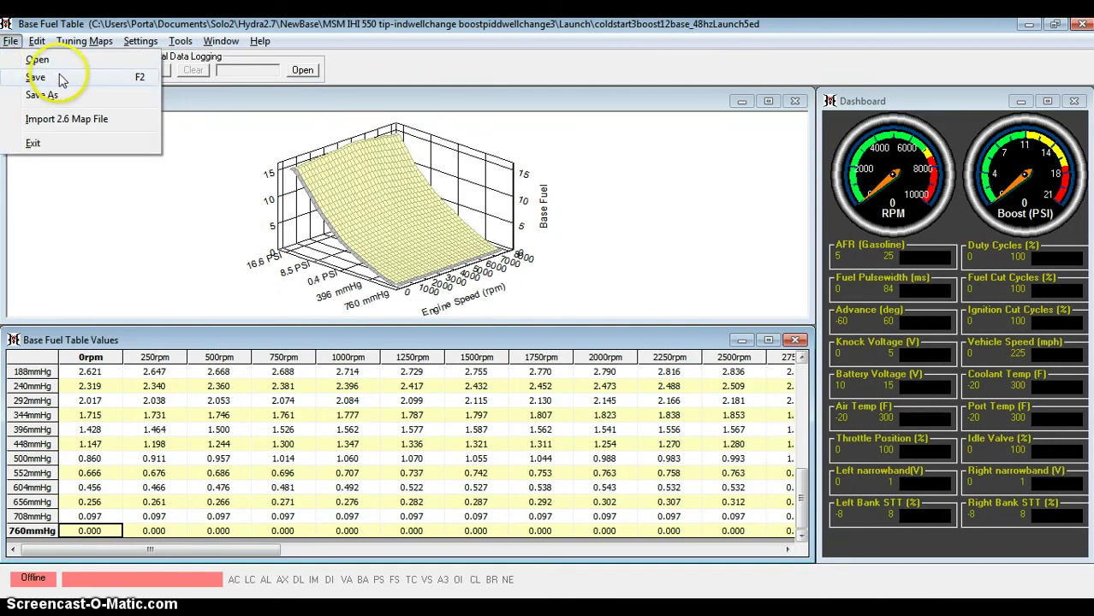
click(81, 94)
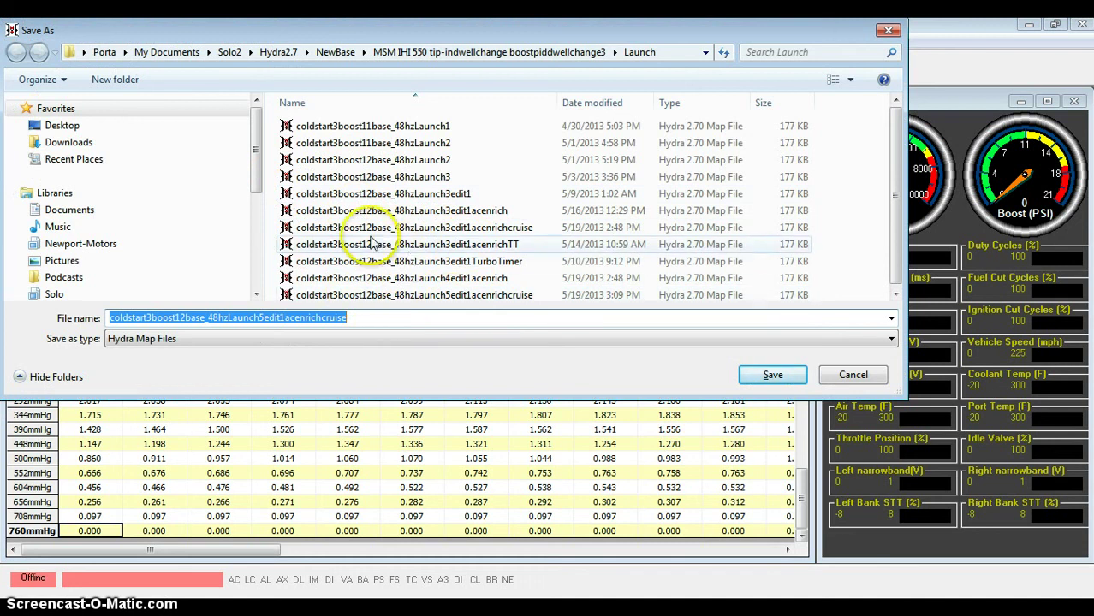
click(377, 318)
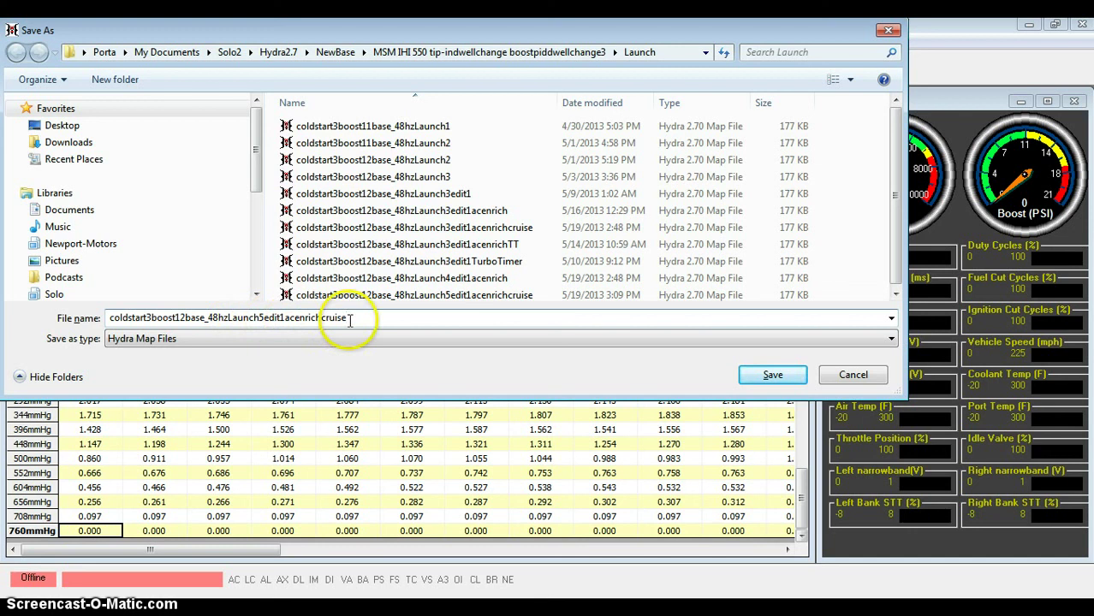
click(319, 317)
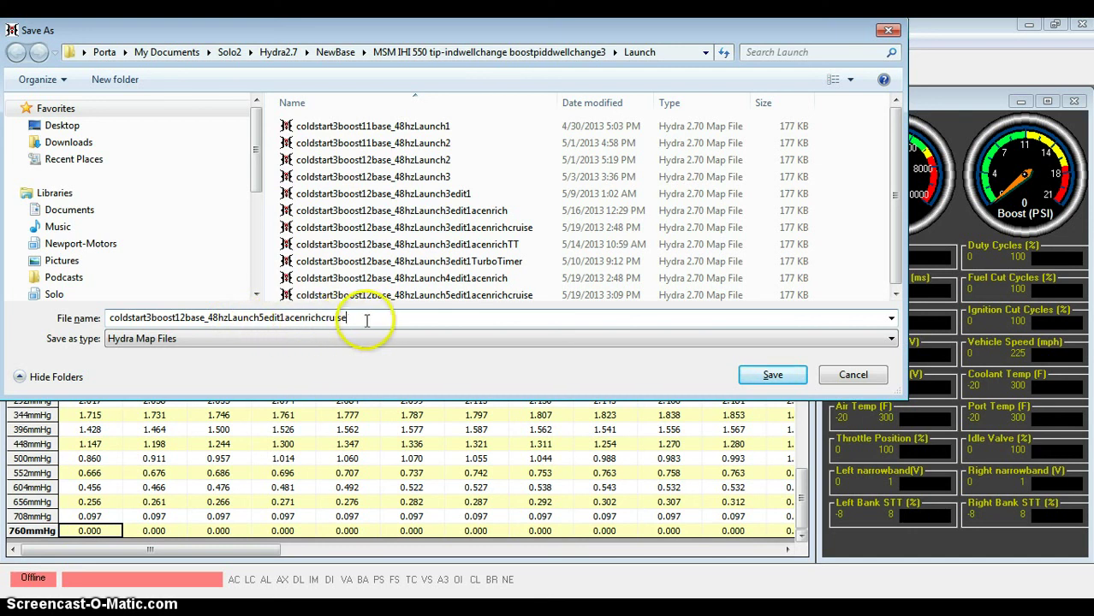
click(372, 319)
- Save the map, confirming overwrite of the existing coldstart3boost12base_48hzLaunch5edit1acenrichcruise.hyd
click(769, 376)
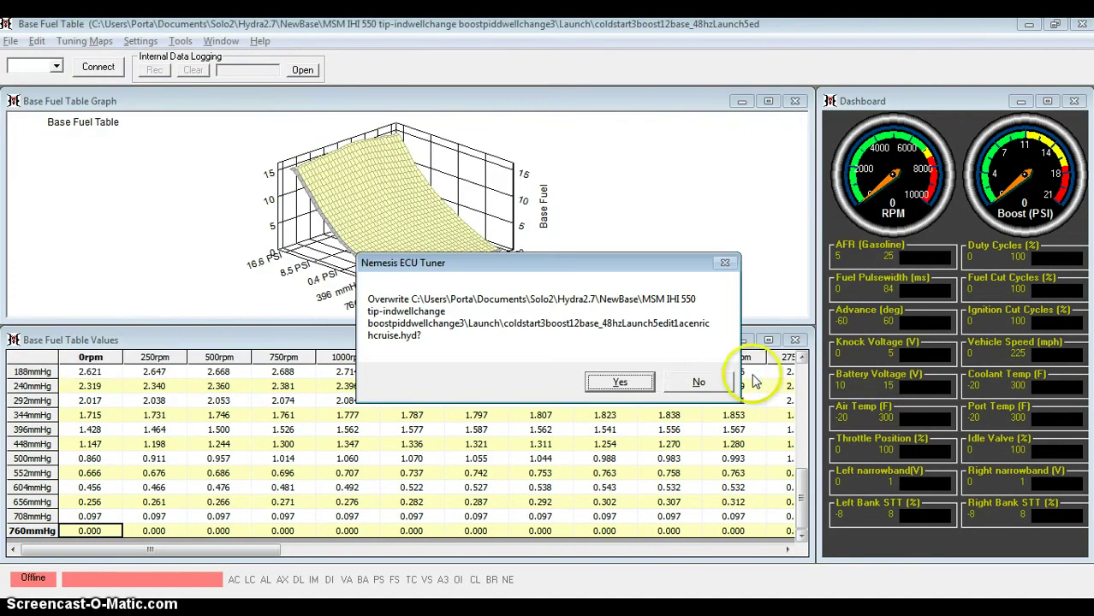
click(623, 384)
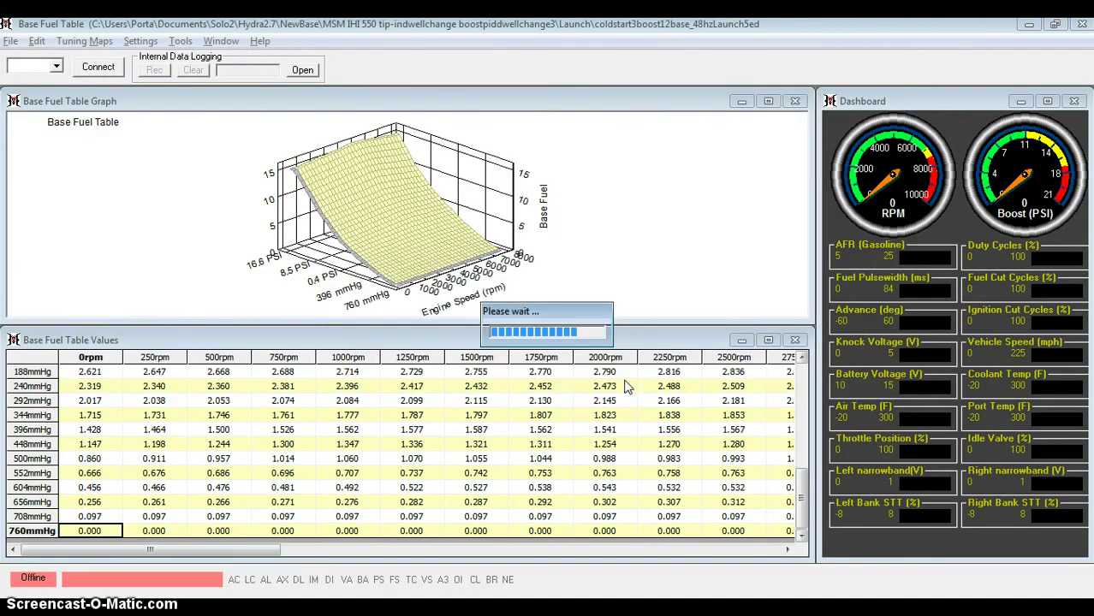